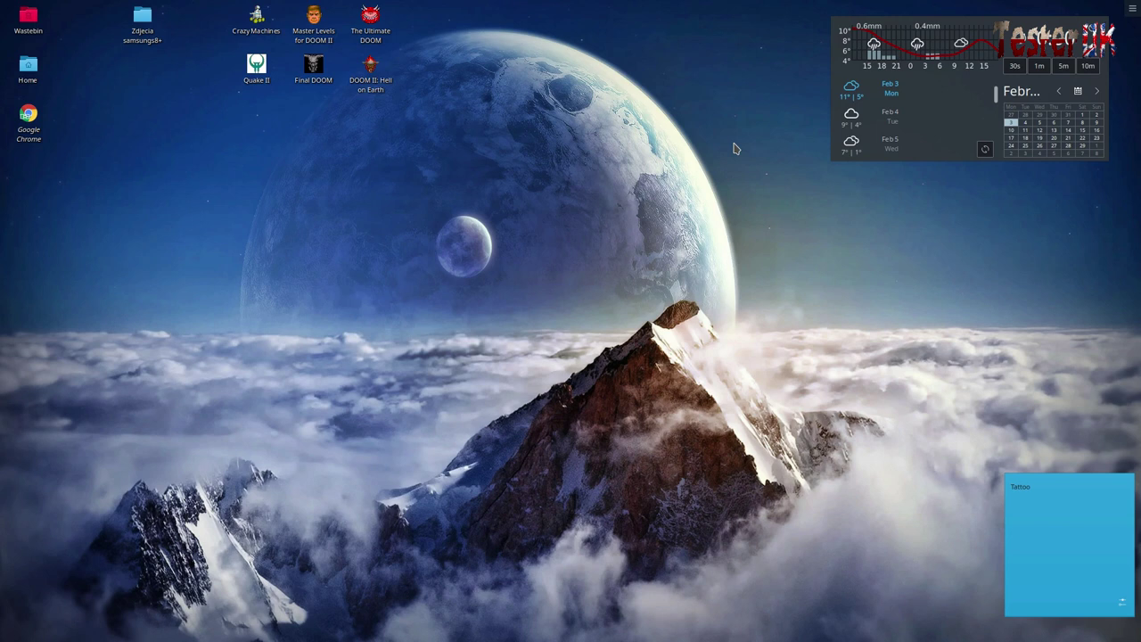
Open Info Centre to examine the operating system version and hardware details, reposition its window and close it.
{"action": "mouse_move", "coordinate": [178, 639]}
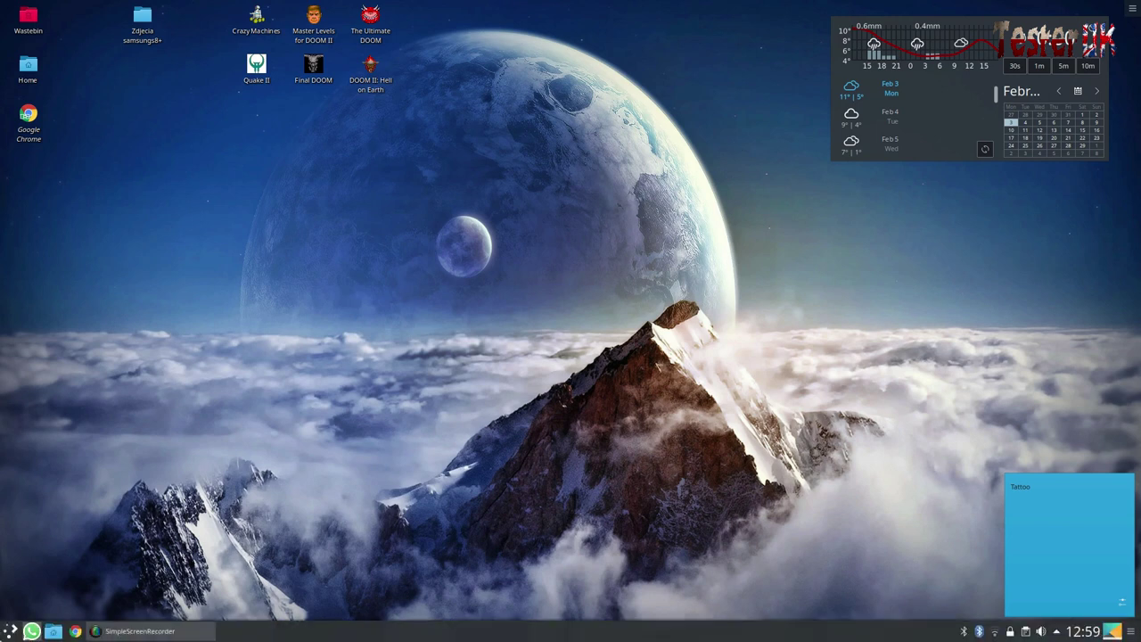
{"action": "left_click", "coordinate": [11, 631]}
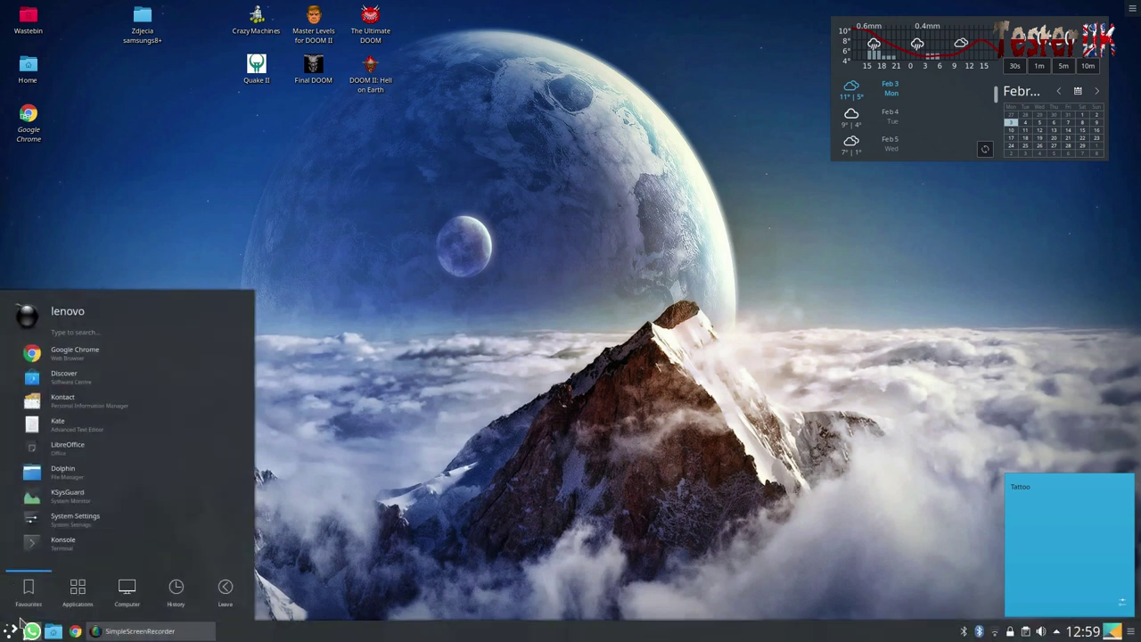
{"action": "left_click", "coordinate": [93, 597]}
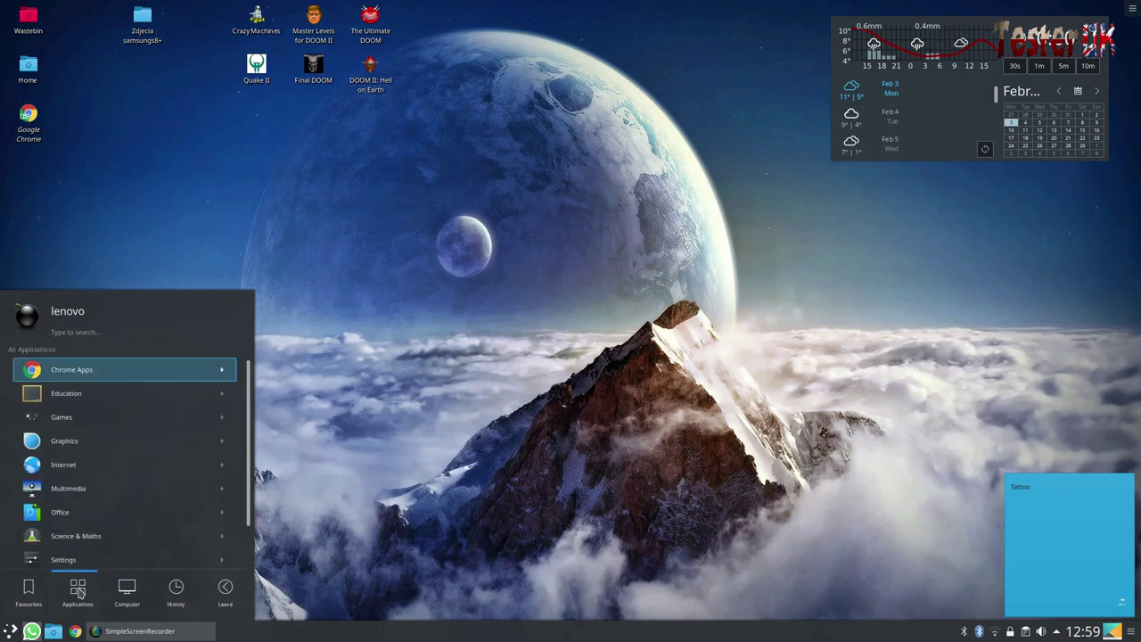
{"action": "left_click", "coordinate": [128, 590]}
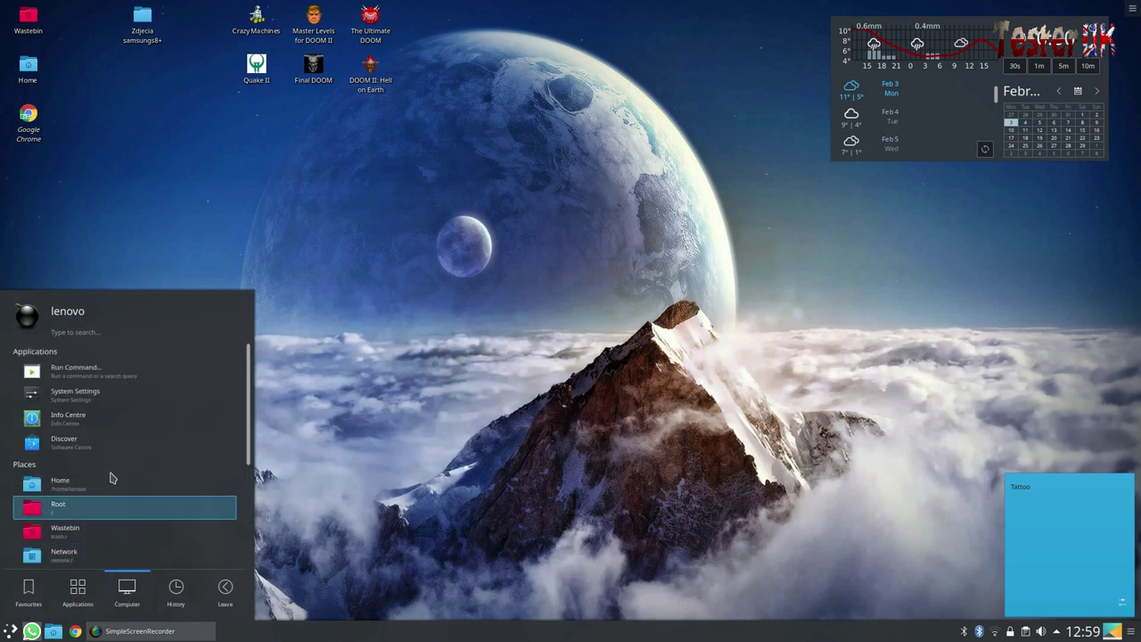
{"action": "left_click", "coordinate": [98, 419]}
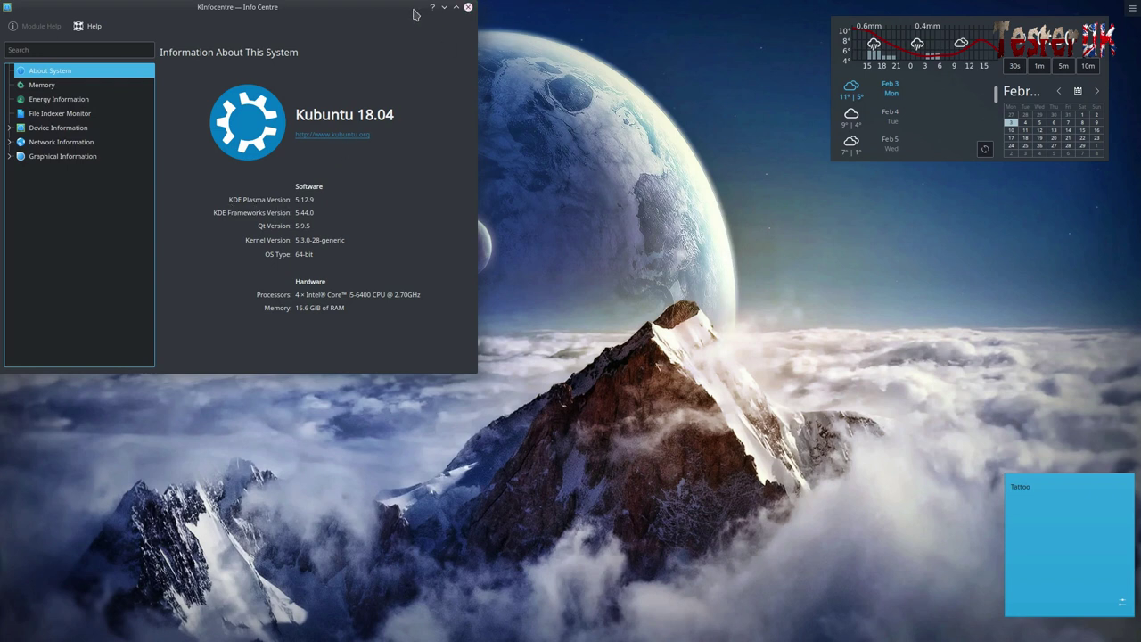
{"action": "left_click_drag", "start_coordinate": [416, 15], "coordinate": [571, 169]}
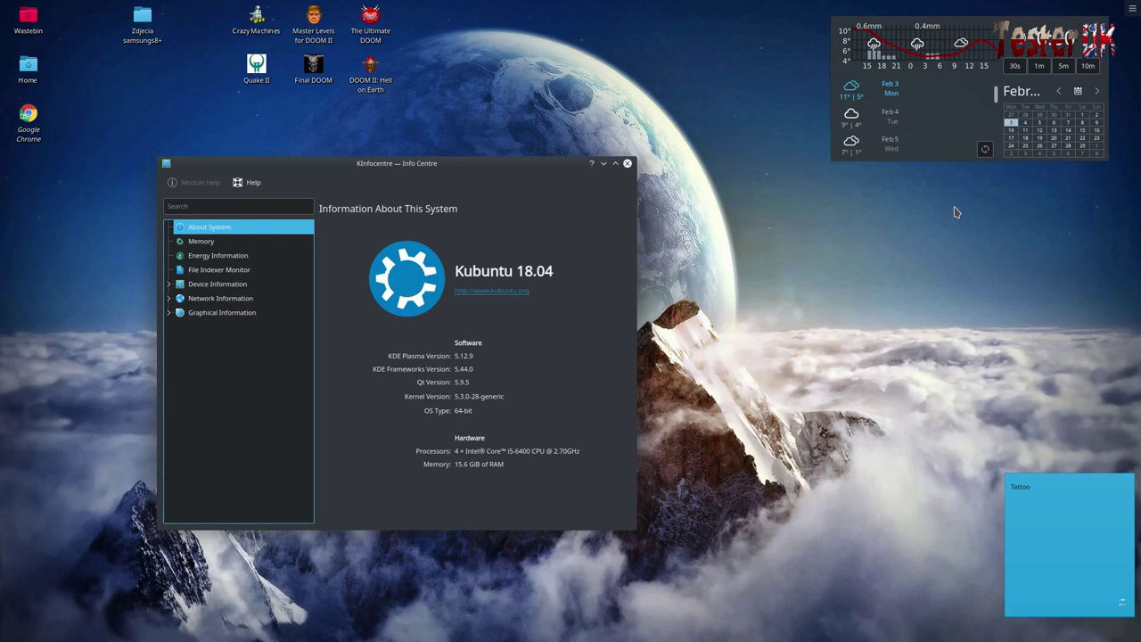
{"action": "mouse_move", "coordinate": [755, 640]}
{"action": "left_click_drag", "start_coordinate": [500, 167], "coordinate": [571, 130]}
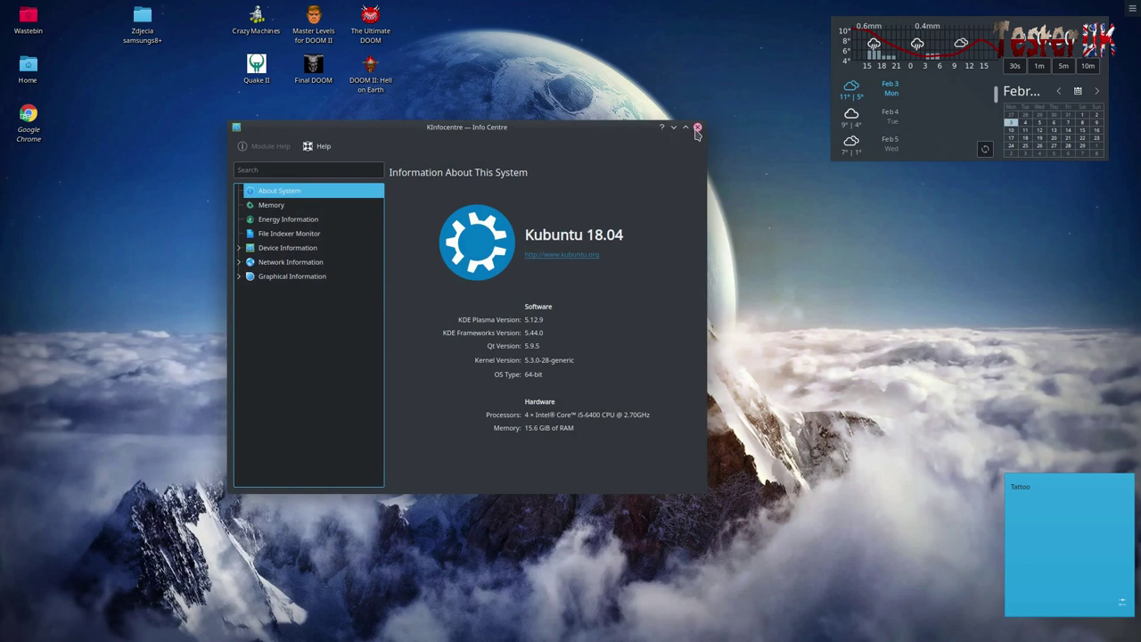
{"action": "left_click", "coordinate": [697, 129]}
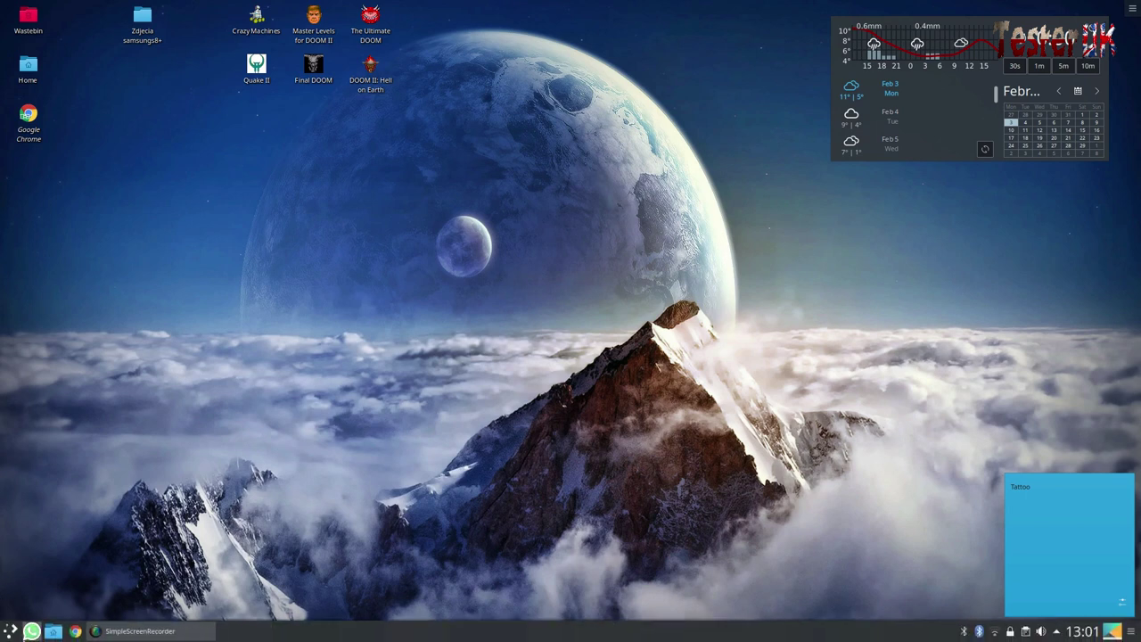
Open the Discover software centre and search it for "kodi".
{"action": "left_click", "coordinate": [10, 630]}
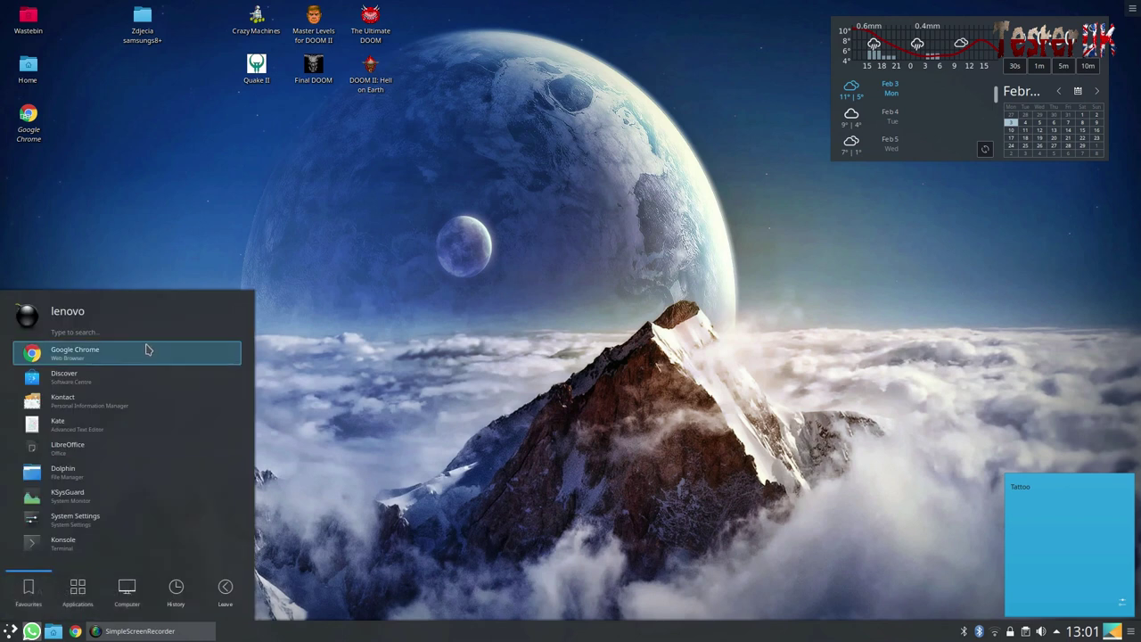
{"action": "left_click", "coordinate": [106, 378]}
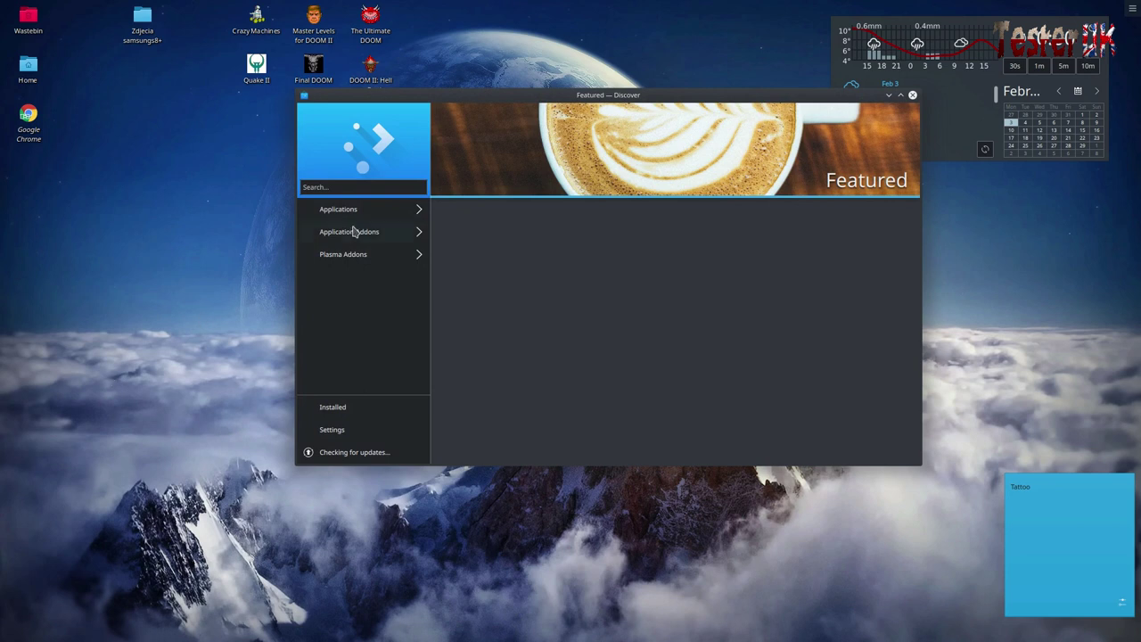
{"action": "left_click", "coordinate": [343, 187]}
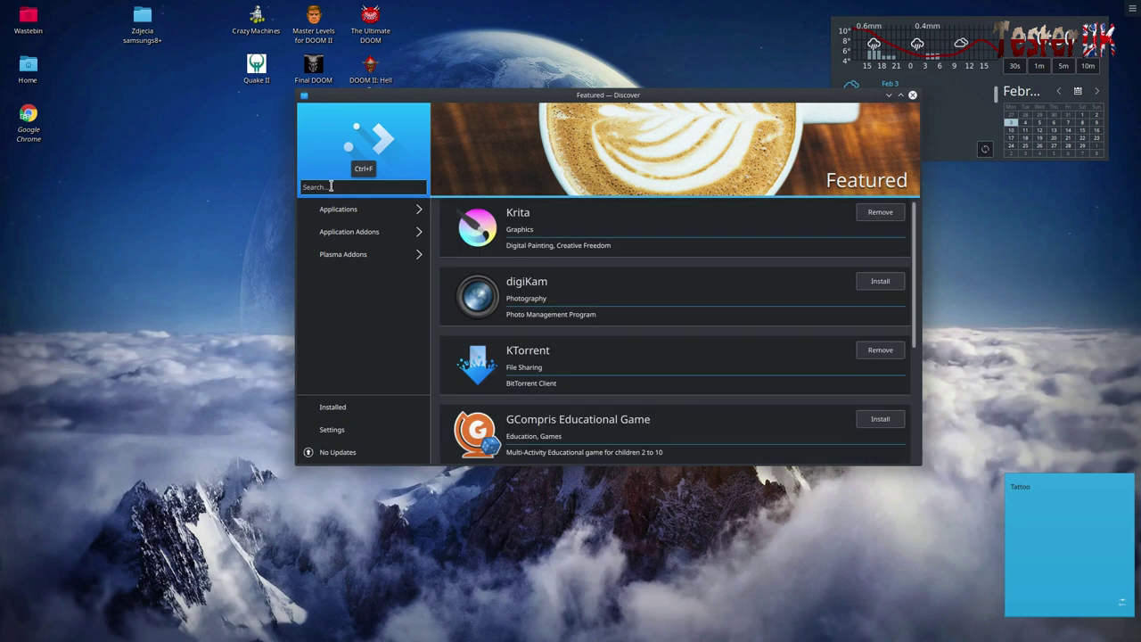
{"action": "type", "text": "kodi"}
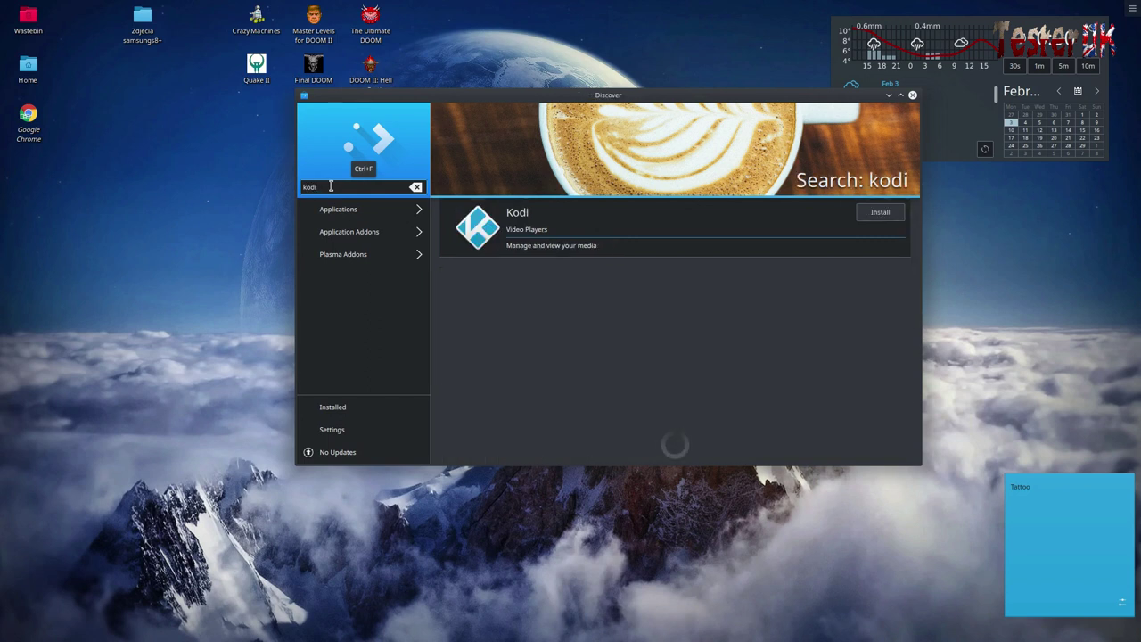
Install Kodi from the search results, authorising the installation with the account password.
{"action": "left_click", "coordinate": [880, 214]}
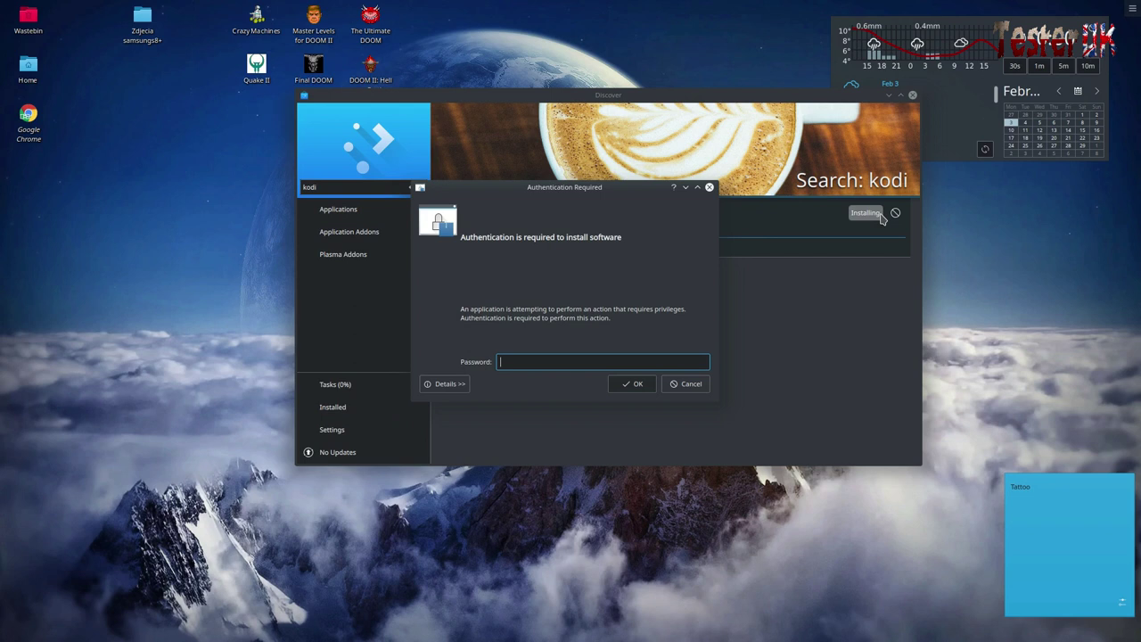
{"action": "type", "text": "*********"}
{"action": "key", "text": "Return"}
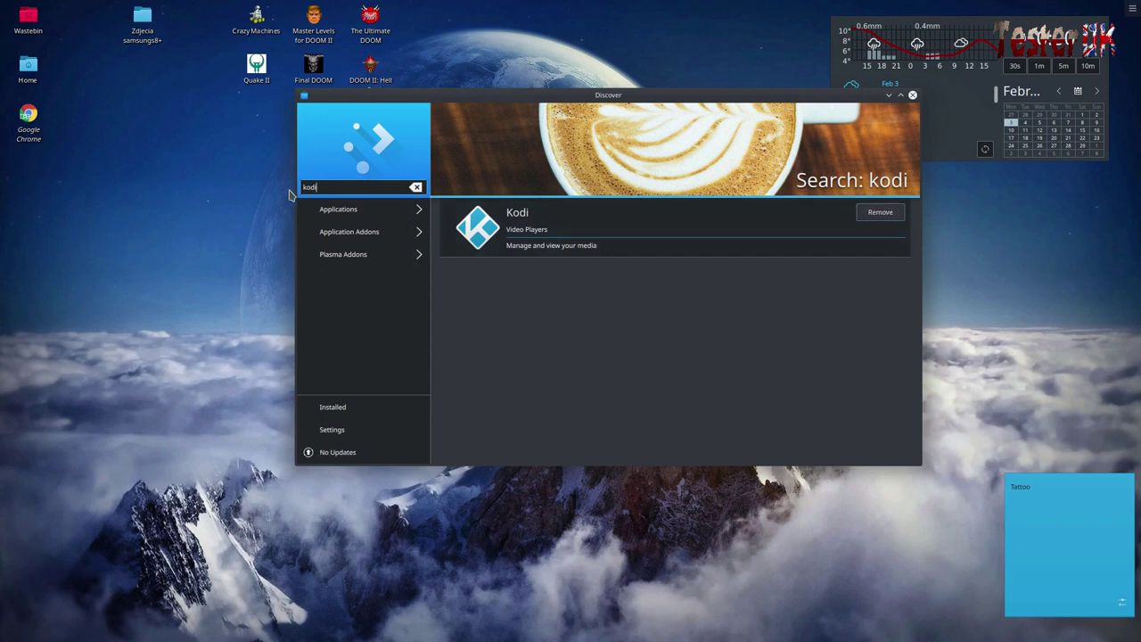
Search Discover for "stremio" and close the software centre.
{"action": "left_click", "coordinate": [387, 187]}
{"action": "type", "text": "str"}
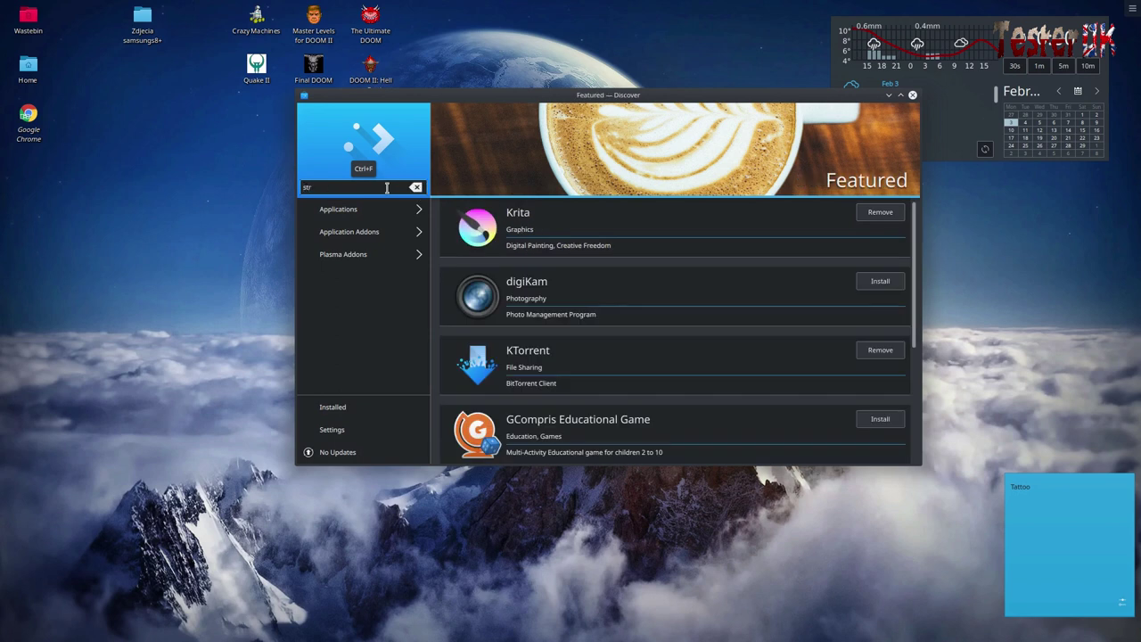
{"action": "type", "text": "emio"}
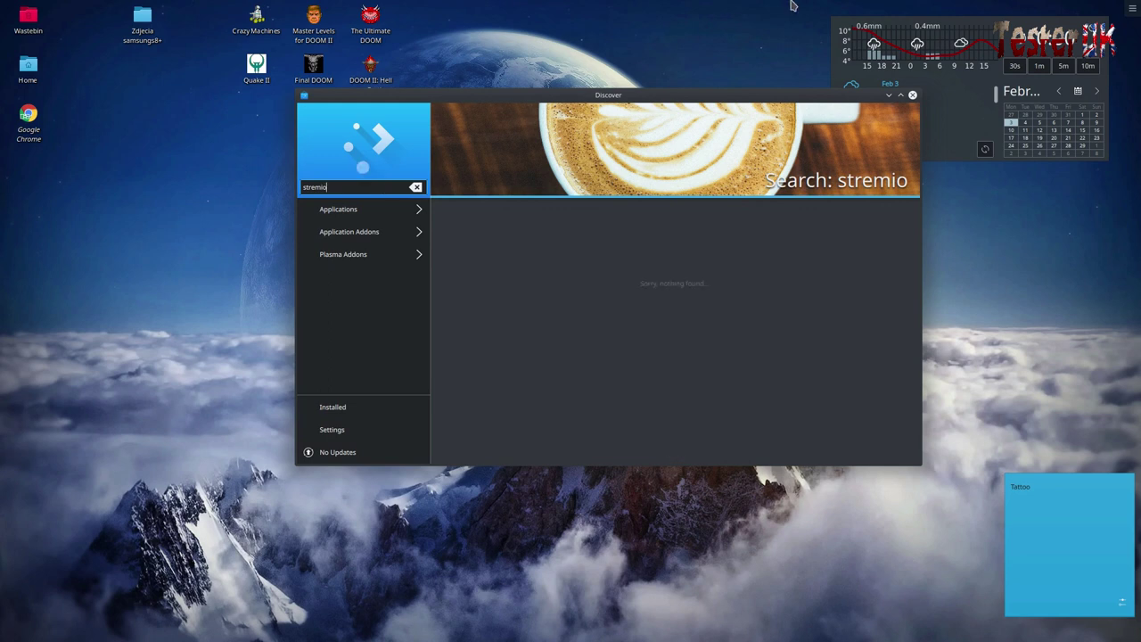
{"action": "left_click", "coordinate": [913, 97]}
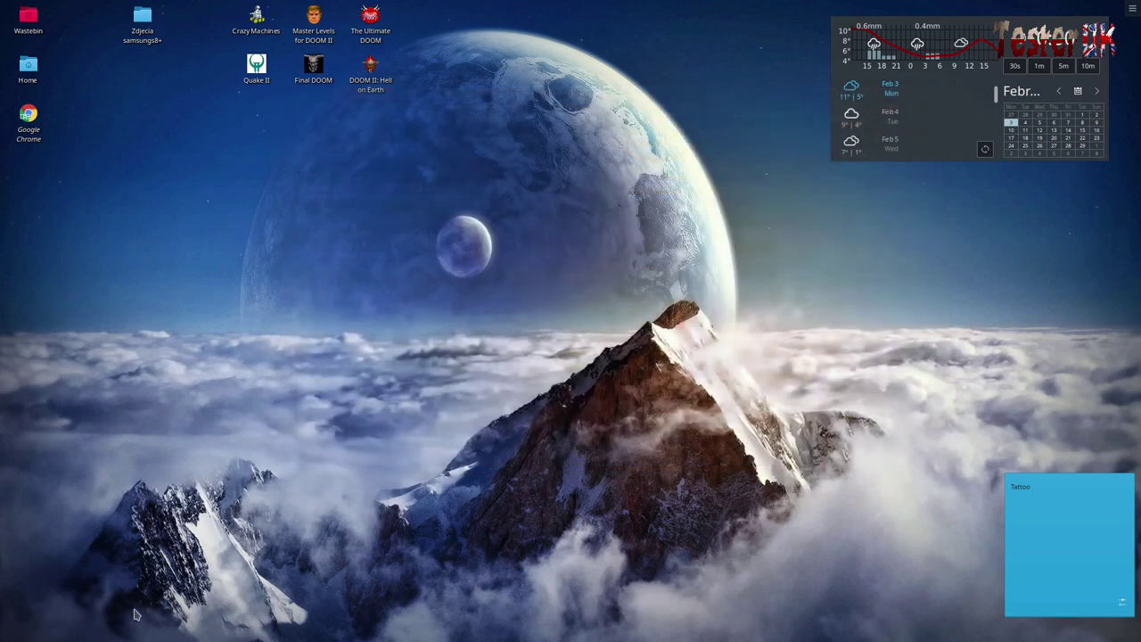
Switch to Google Chrome, load stremio.com/acc-settings and go to the site's Downloads page.
{"action": "left_click", "coordinate": [75, 632]}
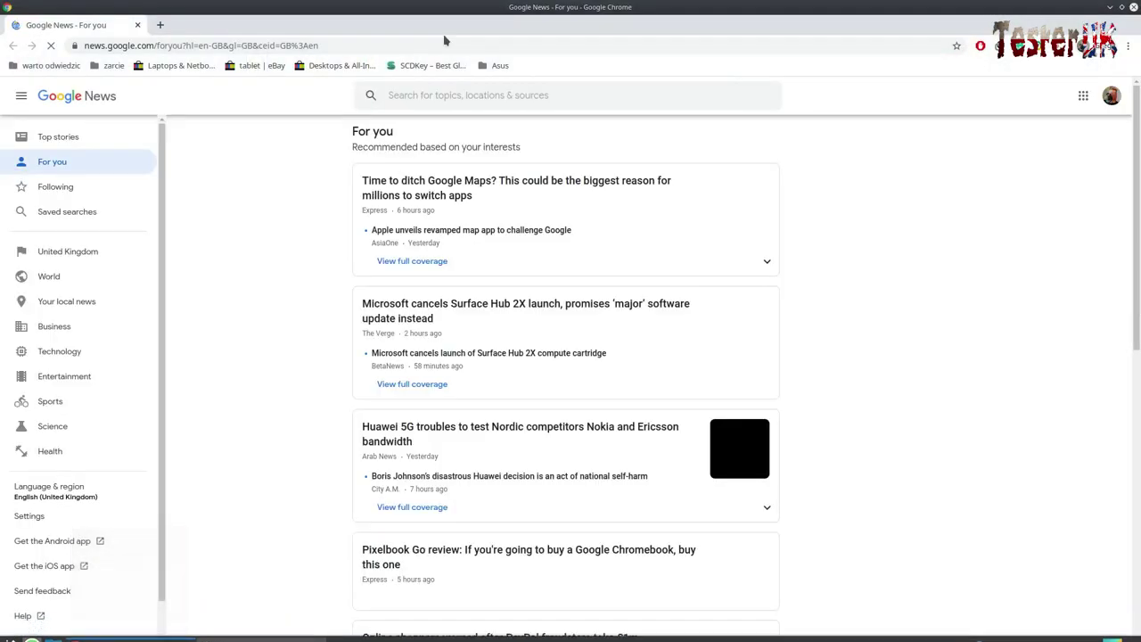
{"action": "left_click", "coordinate": [415, 43]}
{"action": "type", "text": "stremio.com/acc-settings"}
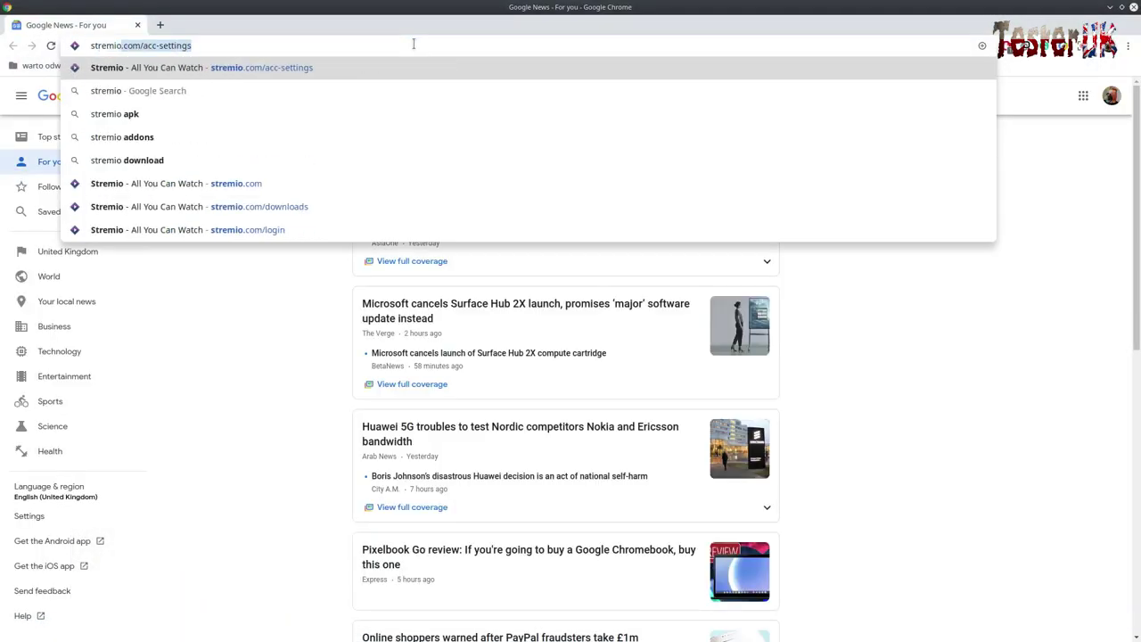
{"action": "key", "text": "Return"}
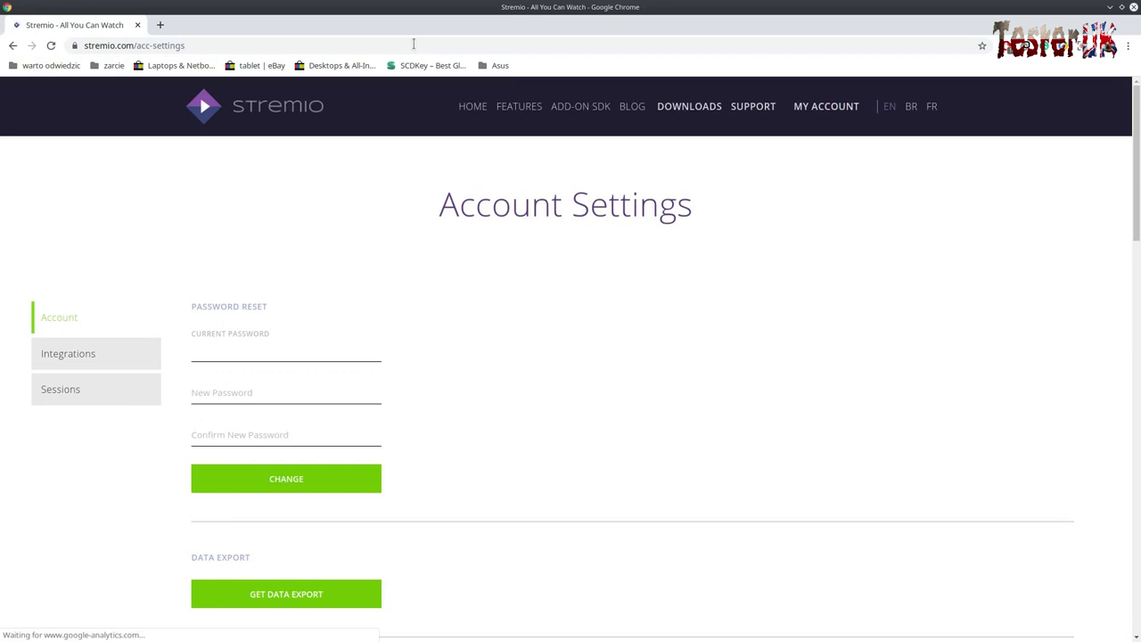
{"action": "left_click", "coordinate": [691, 106]}
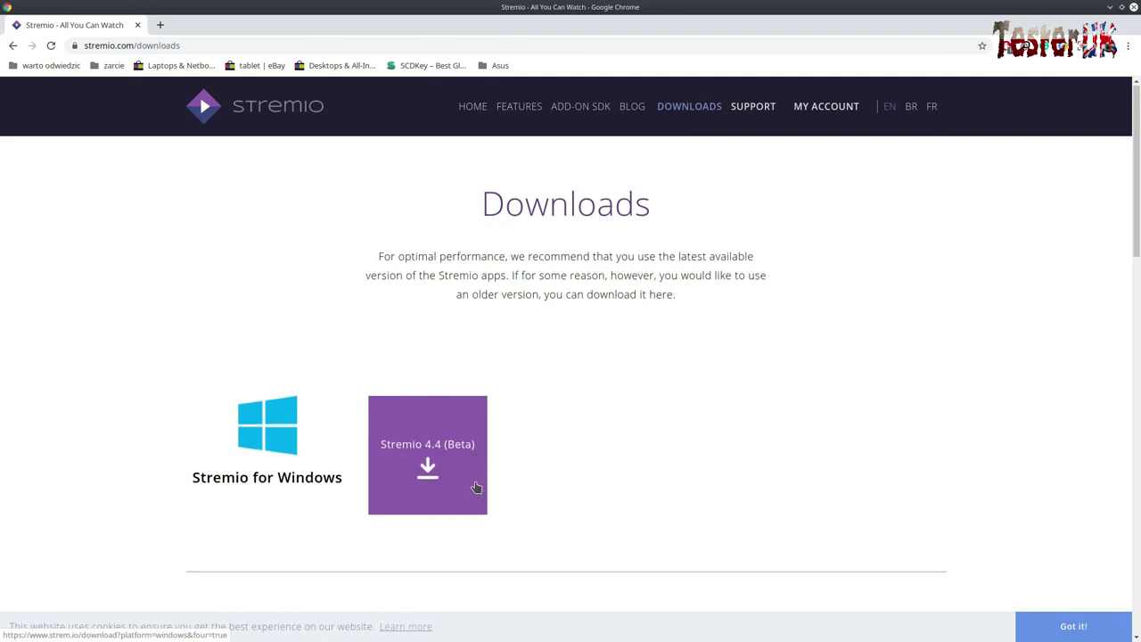
Download the Stremio 4.4 Debian/Ubuntu package for 64-bit Linux and keep the .deb file.
{"action": "scroll", "coordinate": [476, 487], "scroll_direction": "down", "scroll_amount": 6}
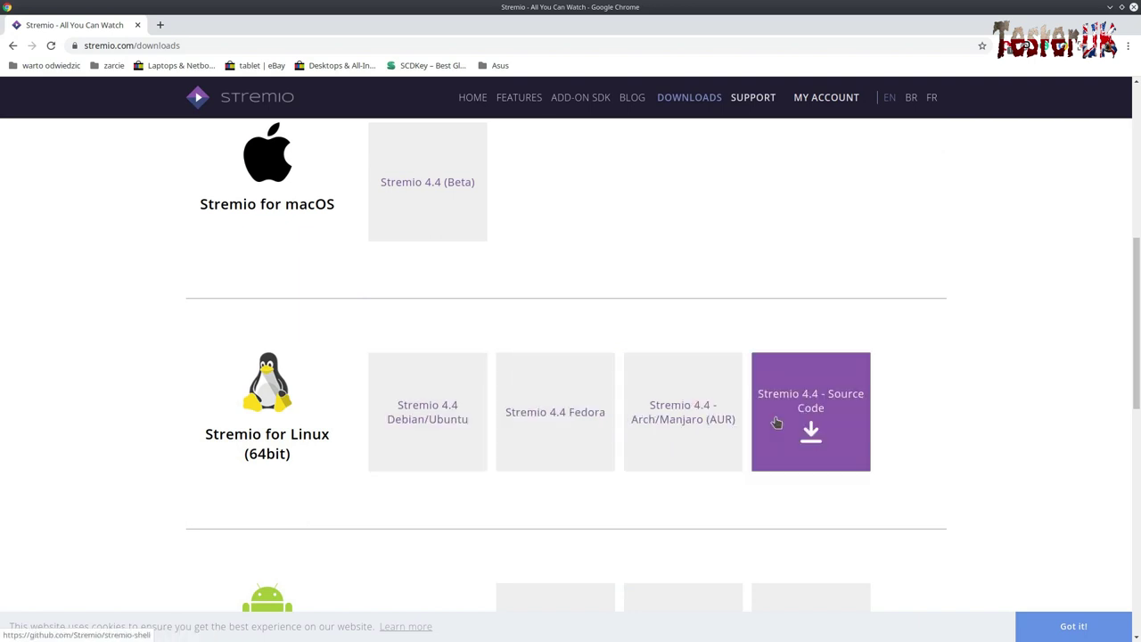
{"action": "left_click", "coordinate": [426, 415]}
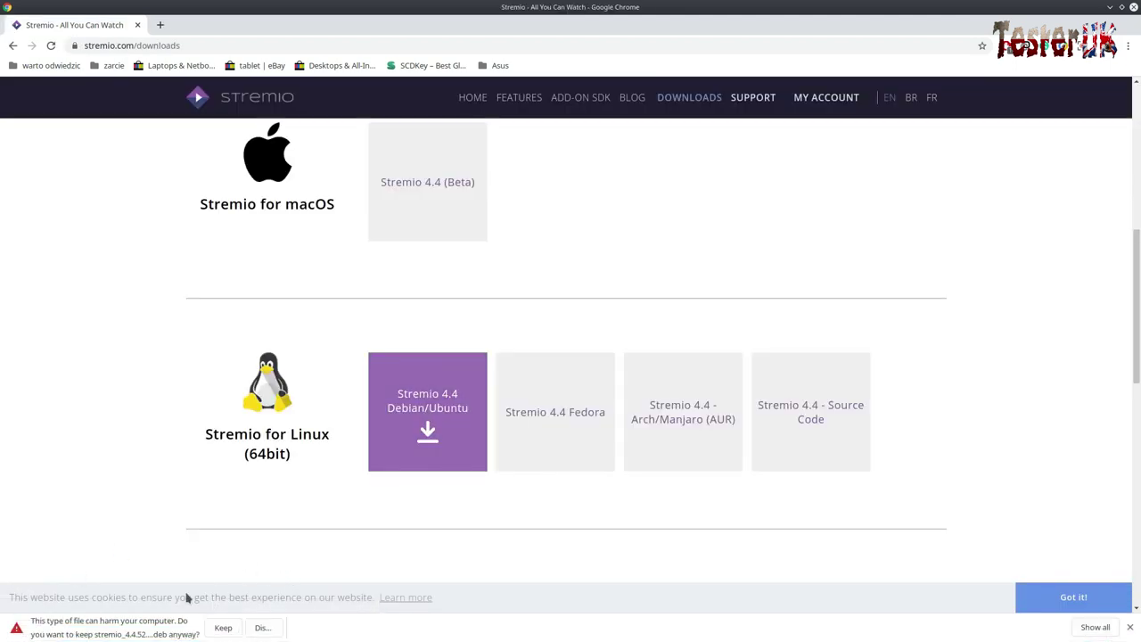
{"action": "left_click", "coordinate": [223, 627]}
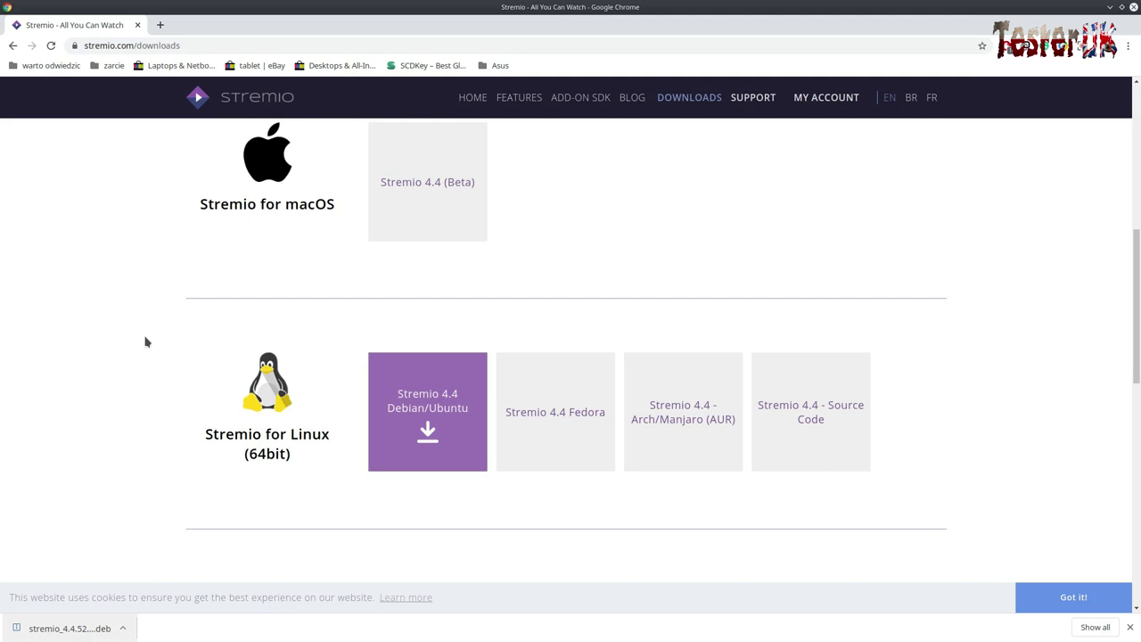
Install the downloaded Stremio package, authorising with the account password, and close the installer and the browser.
{"action": "left_click", "coordinate": [53, 629]}
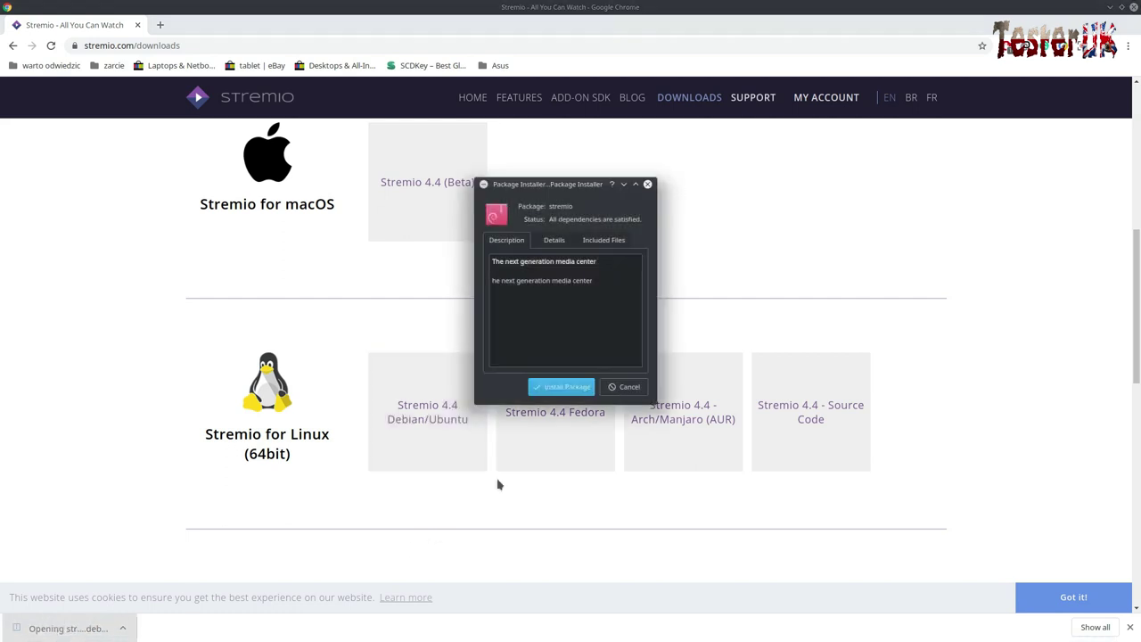
{"action": "left_click", "coordinate": [575, 390]}
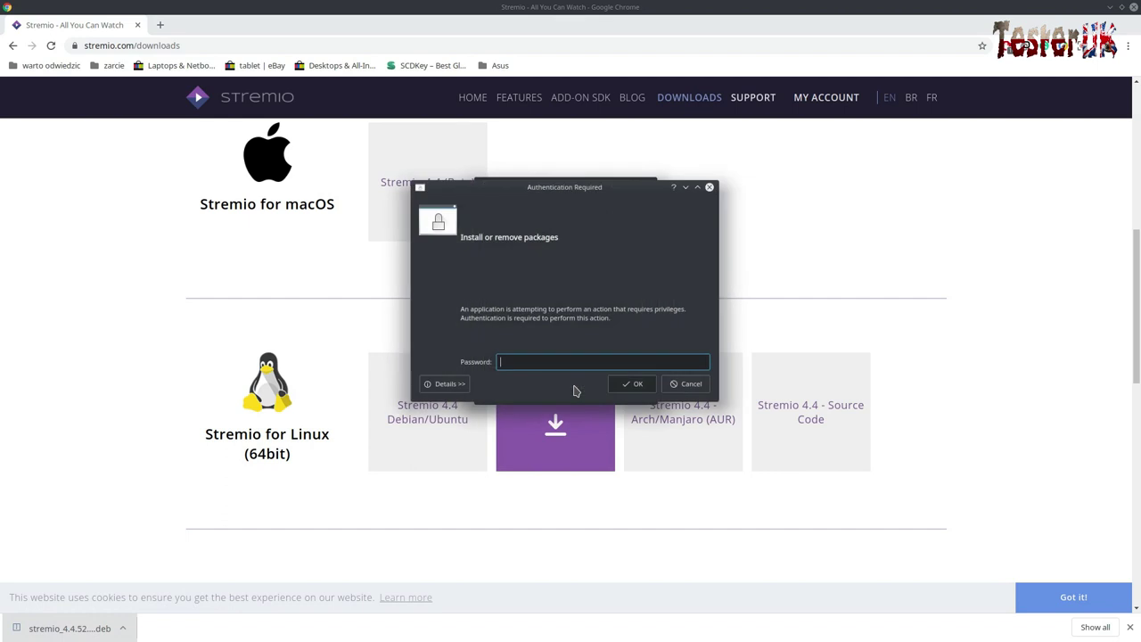
{"action": "type", "text": "●●●●●●●"}
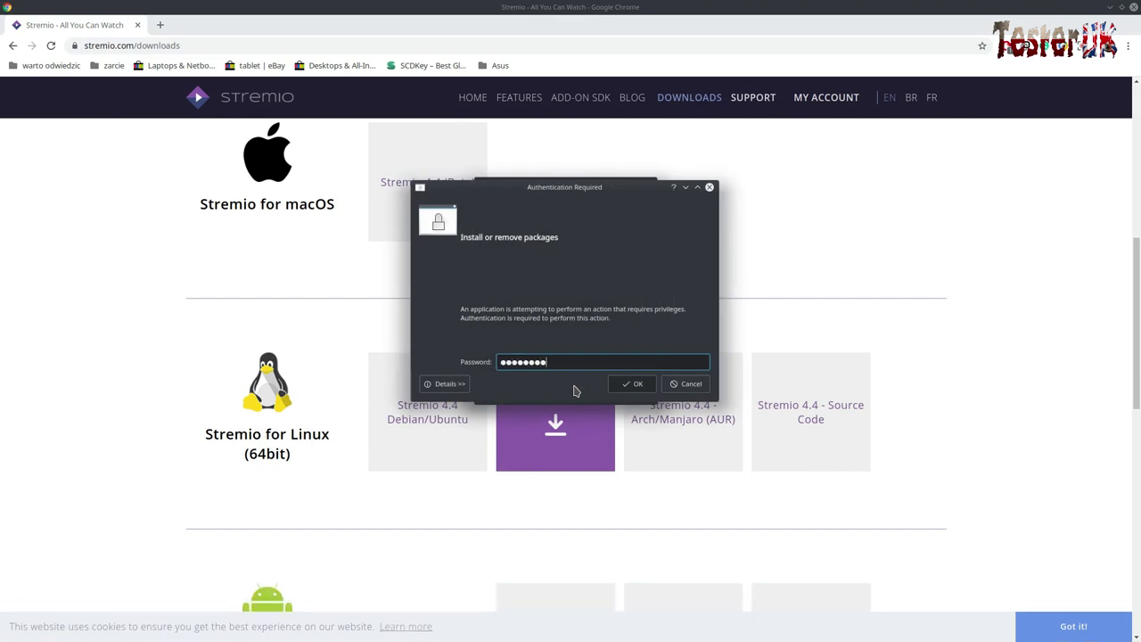
{"action": "key", "text": "Return"}
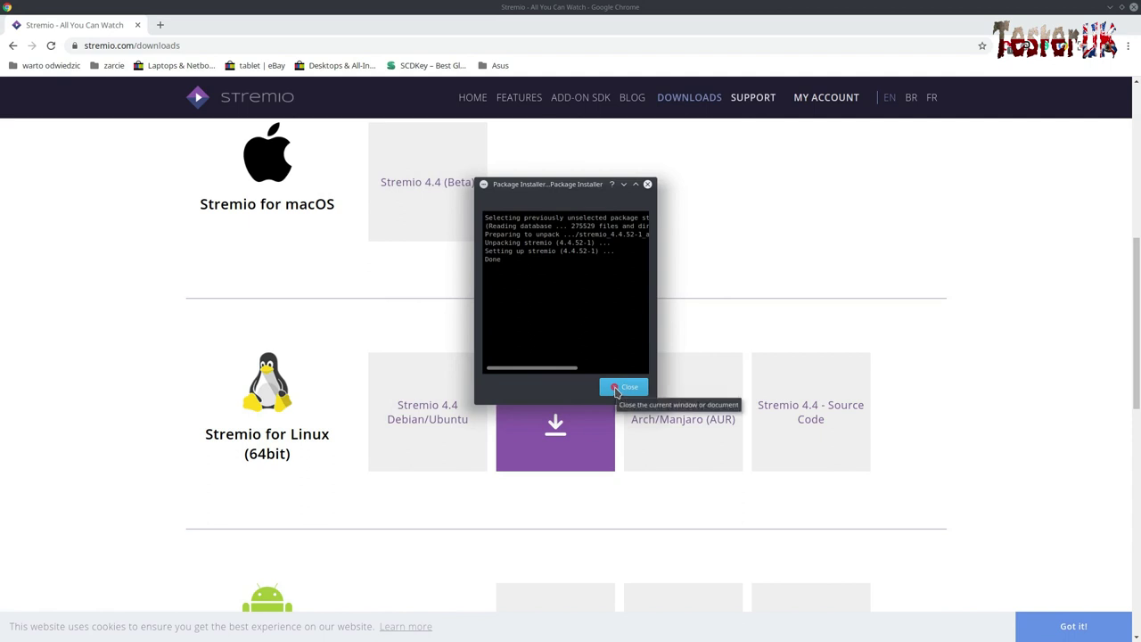
{"action": "left_click", "coordinate": [614, 389]}
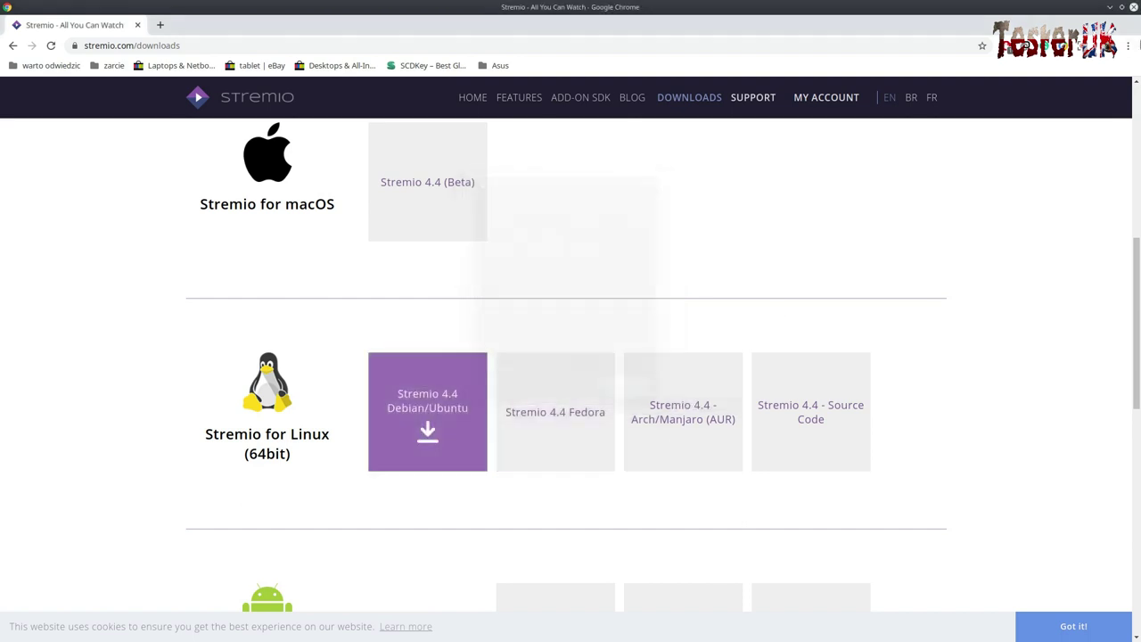
{"action": "left_click", "coordinate": [1132, 7]}
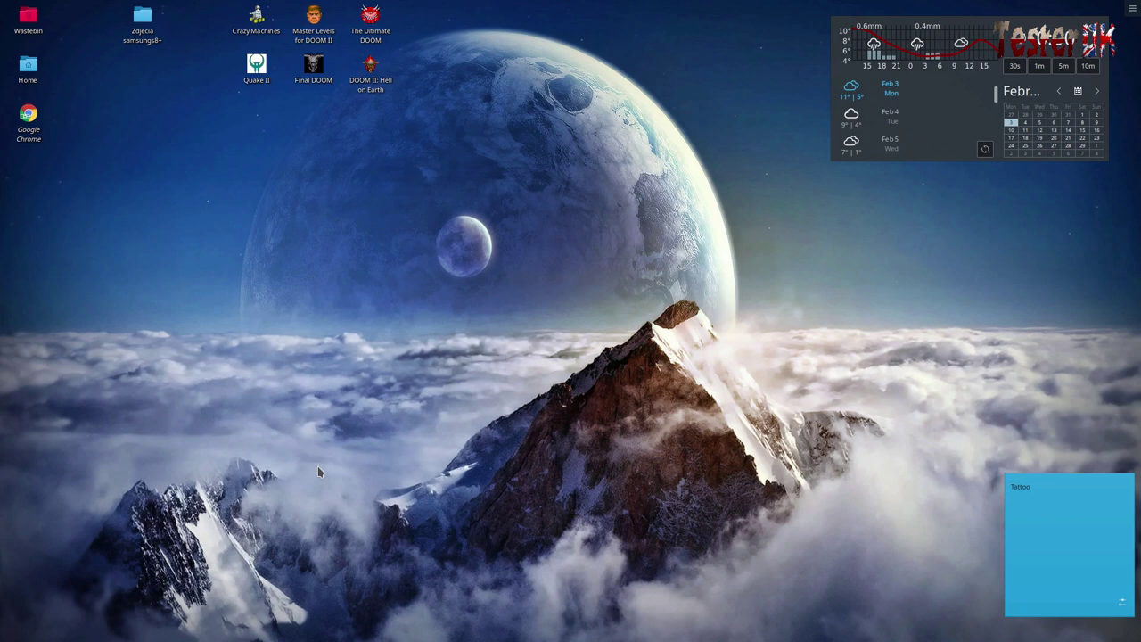
Launch the newly installed Stremio from the Multimedia category of the installed applications.
{"action": "mouse_move", "coordinate": [27, 638]}
{"action": "mouse_move", "coordinate": [419, 639]}
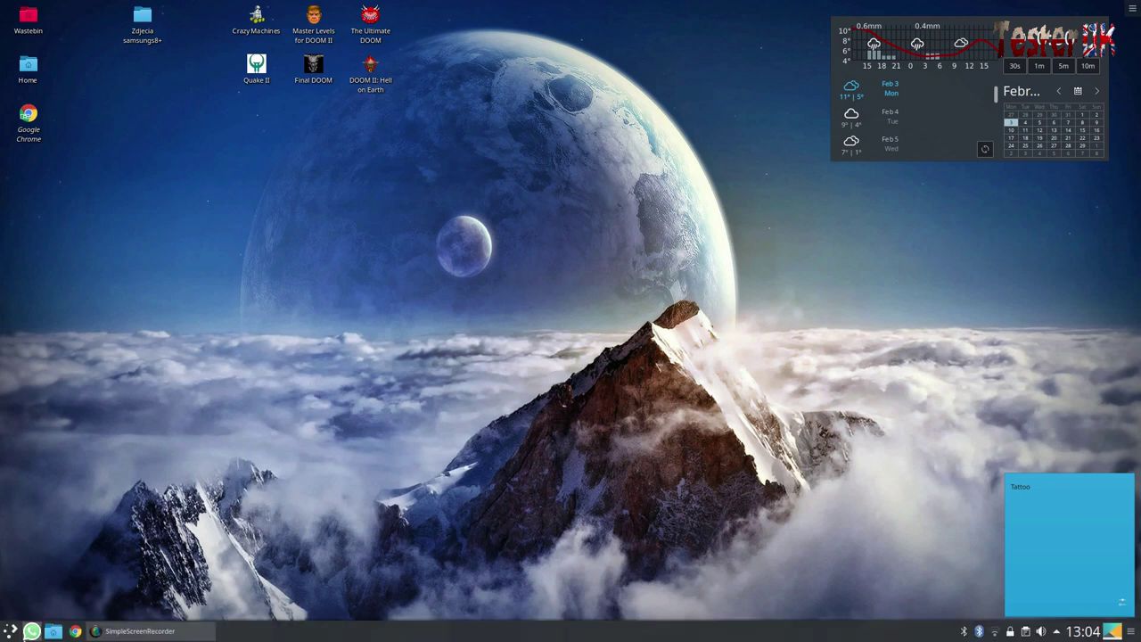
{"action": "left_click", "coordinate": [10, 629]}
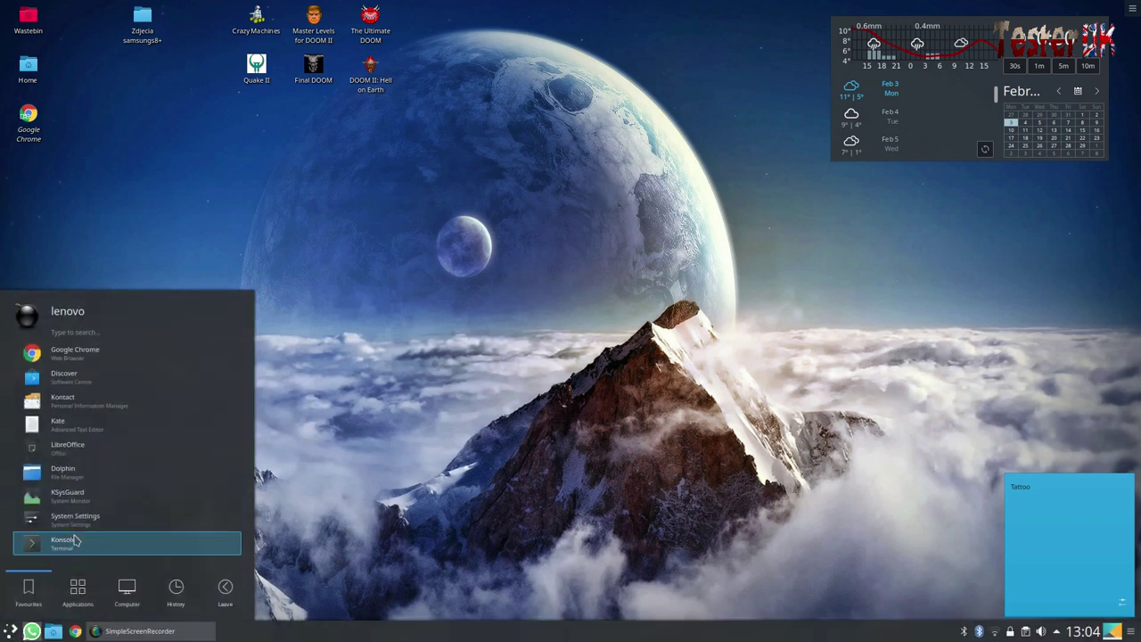
{"action": "left_click", "coordinate": [78, 589]}
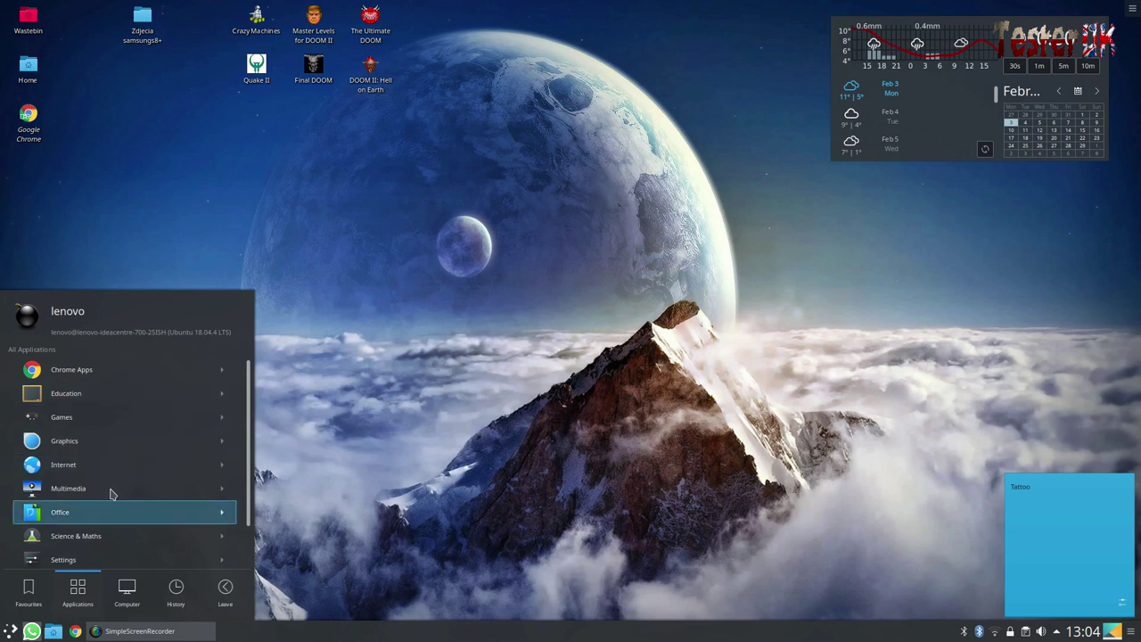
{"action": "left_click", "coordinate": [112, 494]}
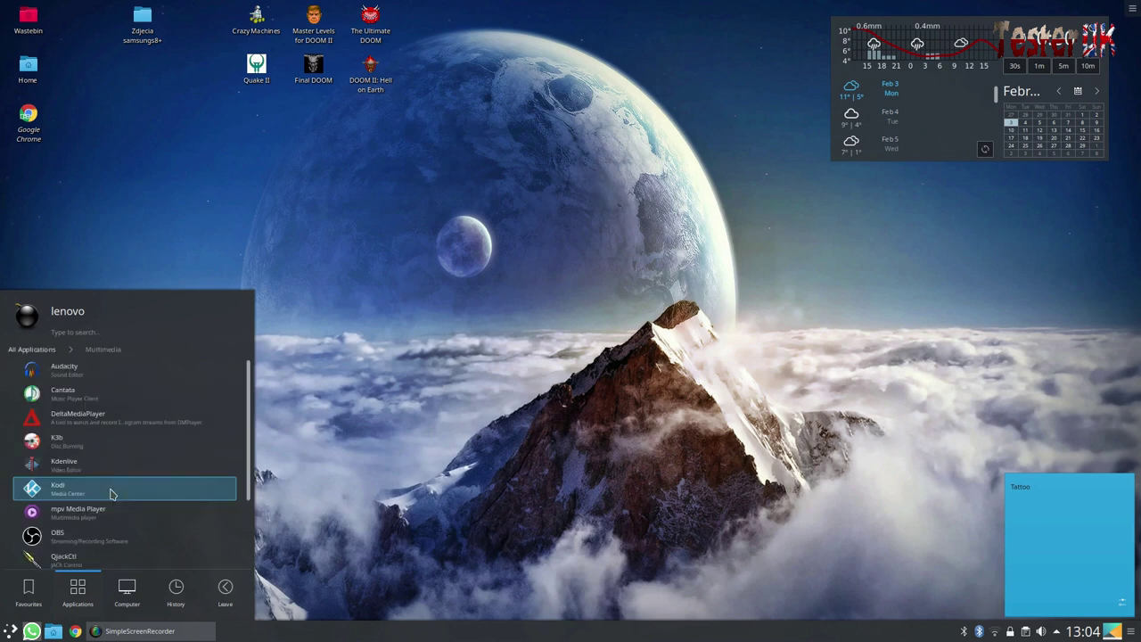
{"action": "scroll", "coordinate": [112, 493], "scroll_direction": "down", "scroll_amount": 2}
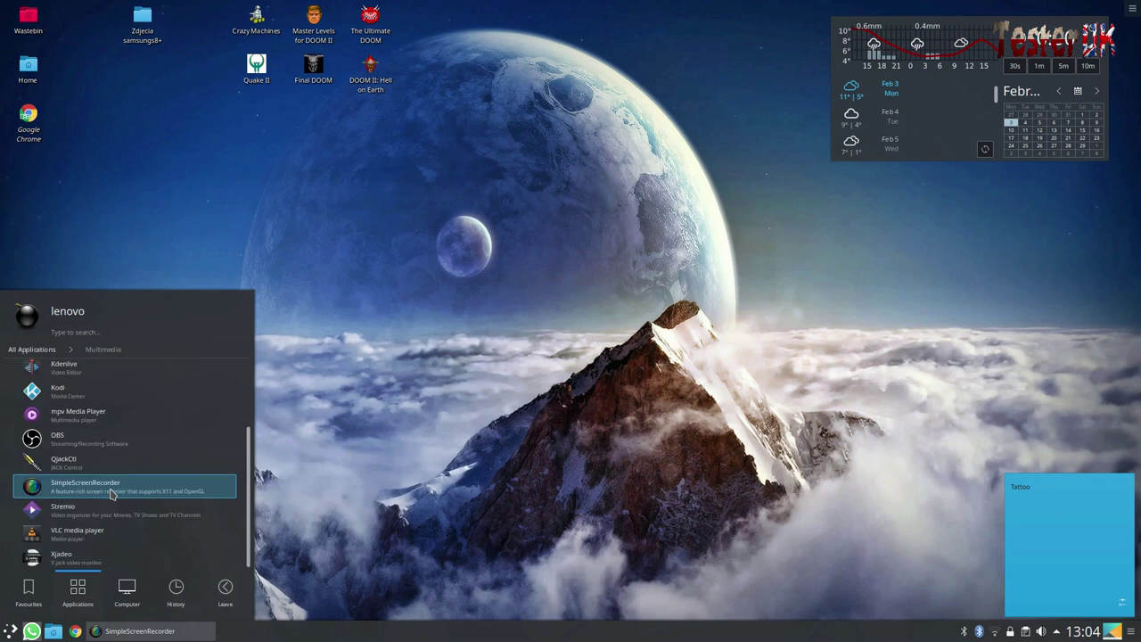
{"action": "left_click", "coordinate": [105, 514]}
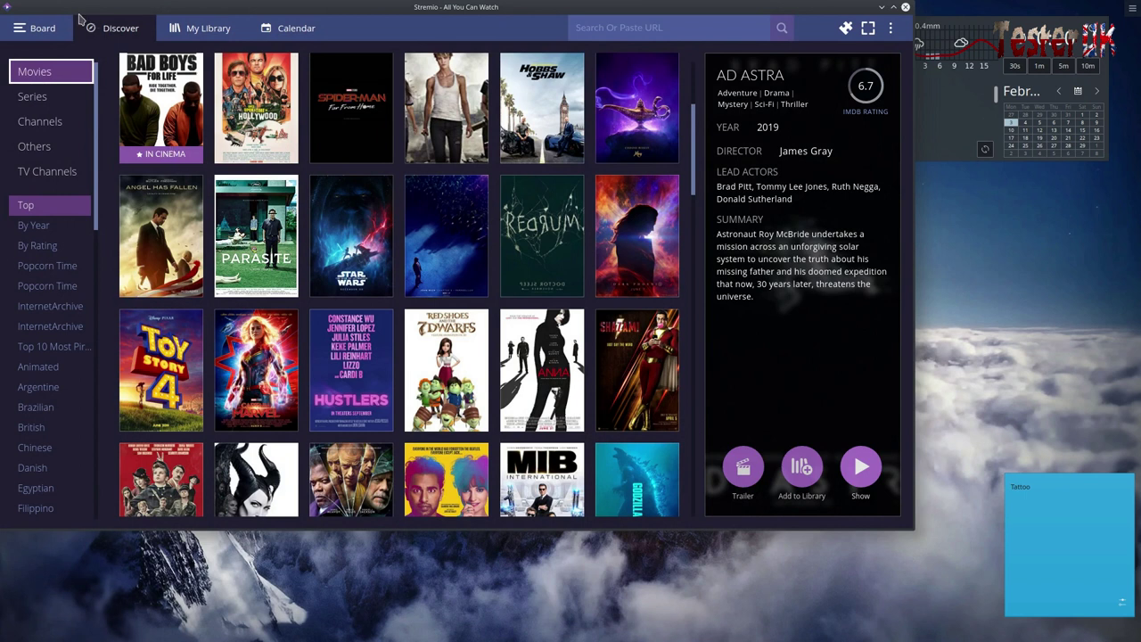
Examine Stremio's Board, from Continue Watching and New Videos through the top movies to the rows sorted by rating.
{"action": "left_click", "coordinate": [42, 28]}
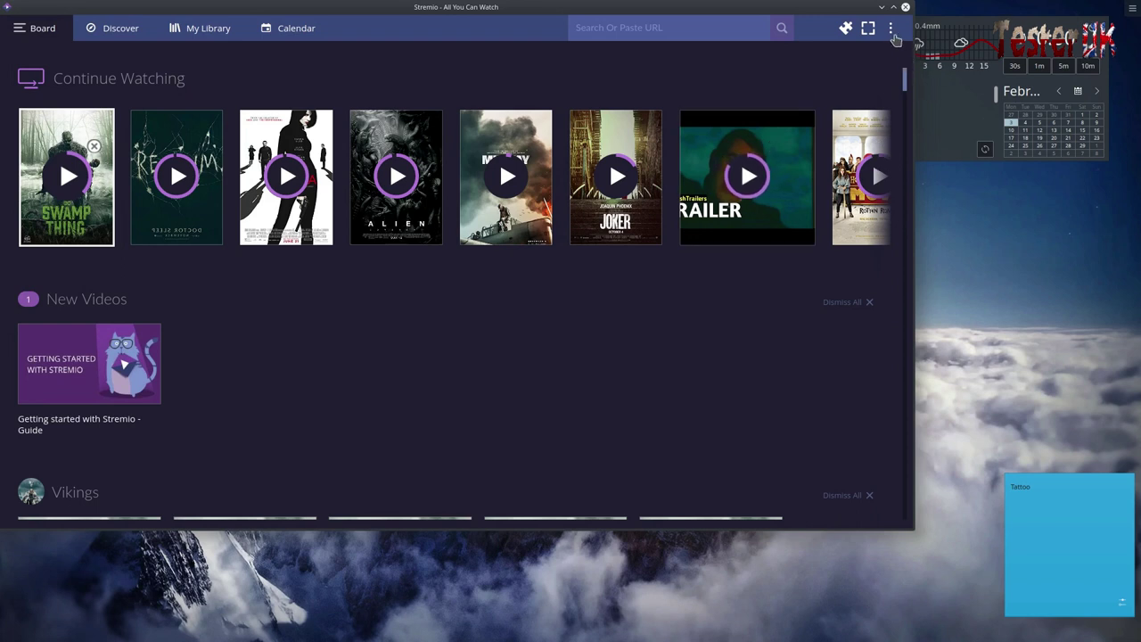
{"action": "scroll", "coordinate": [445, 327], "scroll_direction": "down", "scroll_amount": 3}
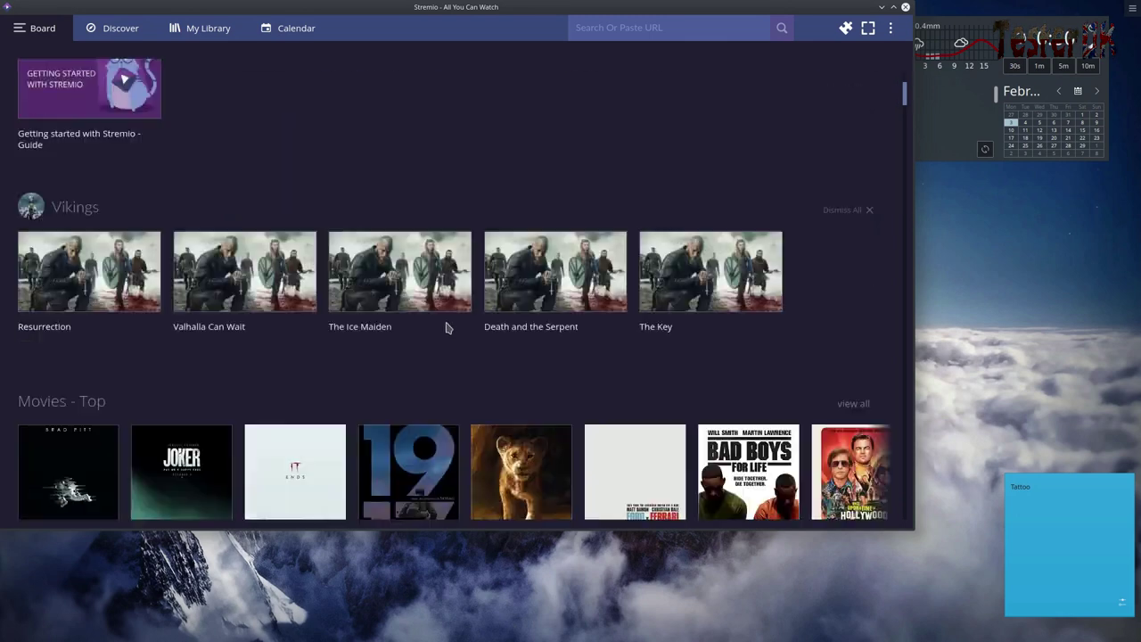
{"action": "scroll", "coordinate": [447, 328], "scroll_direction": "down", "scroll_amount": 1}
{"action": "scroll", "coordinate": [448, 328], "scroll_direction": "down", "scroll_amount": 1}
{"action": "scroll", "coordinate": [447, 328], "scroll_direction": "up", "scroll_amount": 1}
{"action": "scroll", "coordinate": [448, 328], "scroll_direction": "up", "scroll_amount": 4}
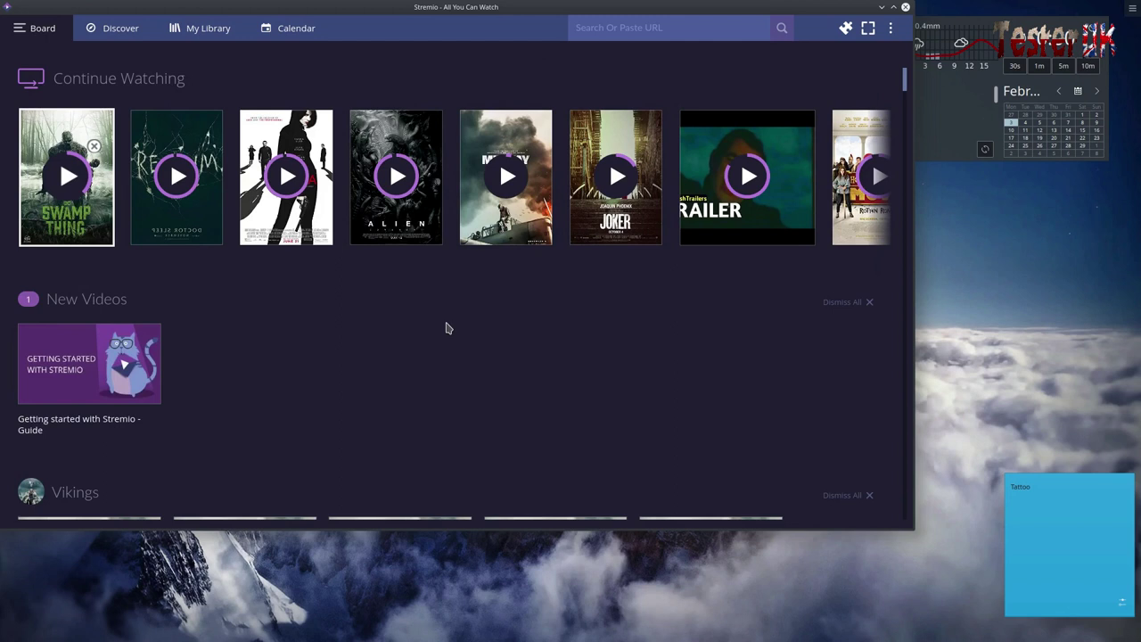
{"action": "scroll", "coordinate": [448, 328], "scroll_direction": "down", "scroll_amount": 2}
{"action": "scroll", "coordinate": [446, 327], "scroll_direction": "up", "scroll_amount": 2}
{"action": "scroll", "coordinate": [447, 328], "scroll_direction": "down", "scroll_amount": 5}
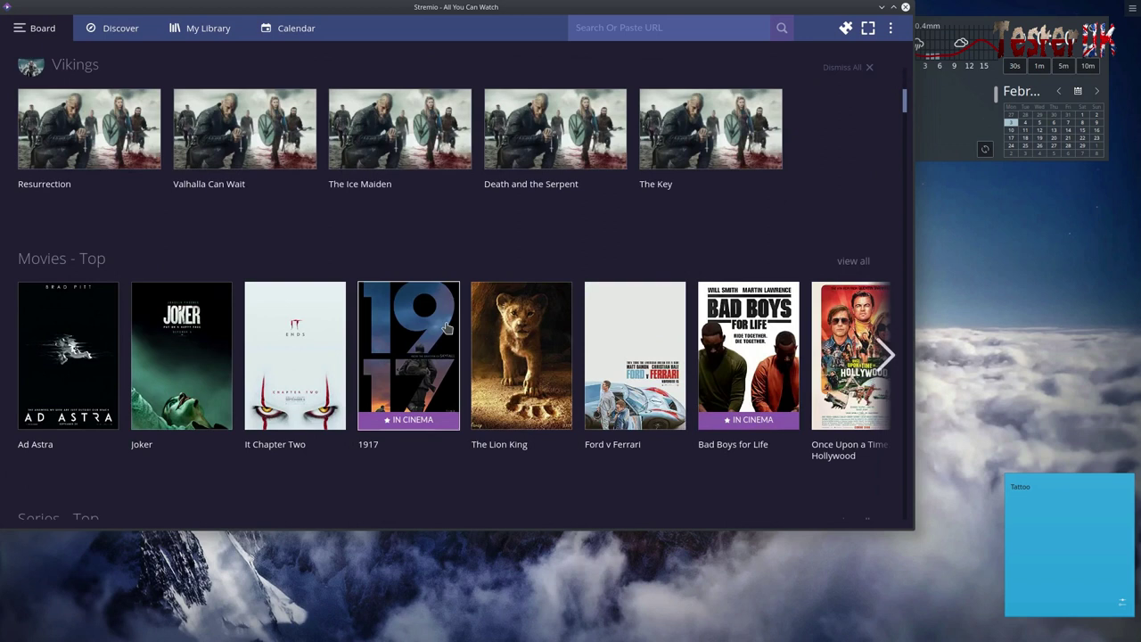
{"action": "scroll", "coordinate": [448, 328], "scroll_direction": "down", "scroll_amount": 7}
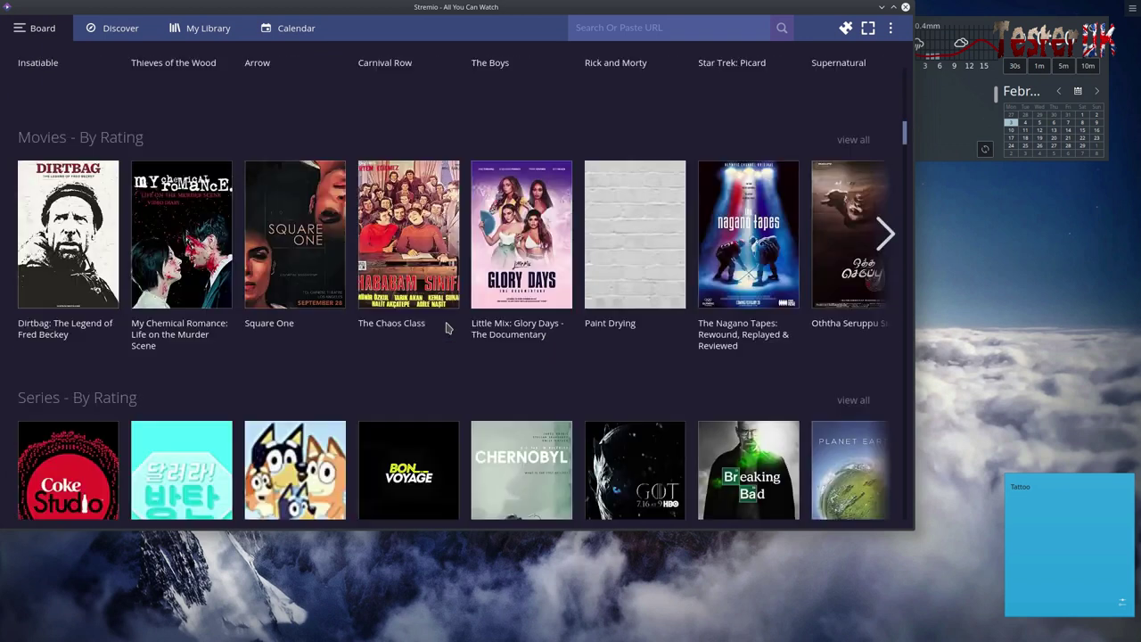
{"action": "scroll", "coordinate": [447, 328], "scroll_direction": "down", "scroll_amount": 1}
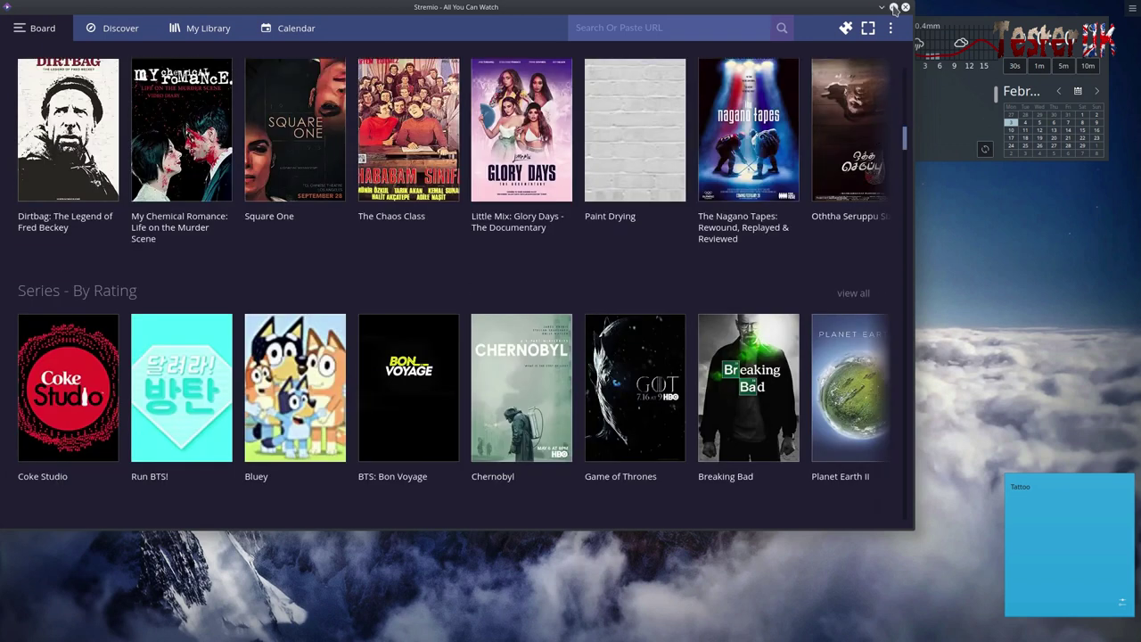
Maximise the Stremio window, look over the series and YouTube channel rows, and close Stremio.
{"action": "left_click", "coordinate": [893, 8]}
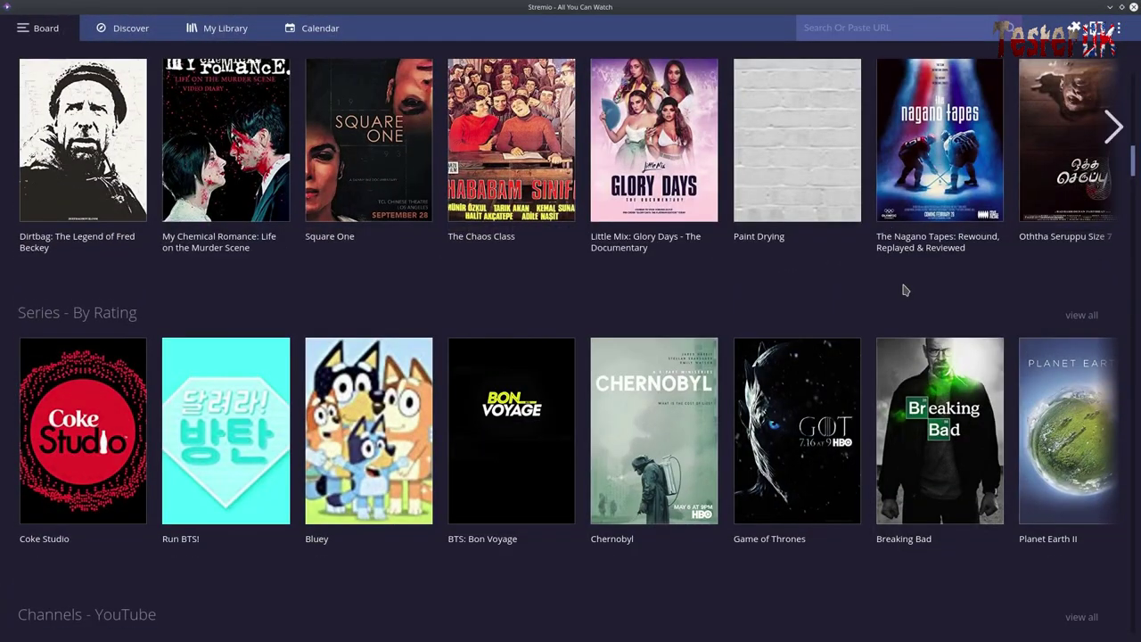
{"action": "scroll", "coordinate": [904, 288], "scroll_direction": "down", "scroll_amount": 3}
{"action": "scroll", "coordinate": [903, 287], "scroll_direction": "up", "scroll_amount": 2}
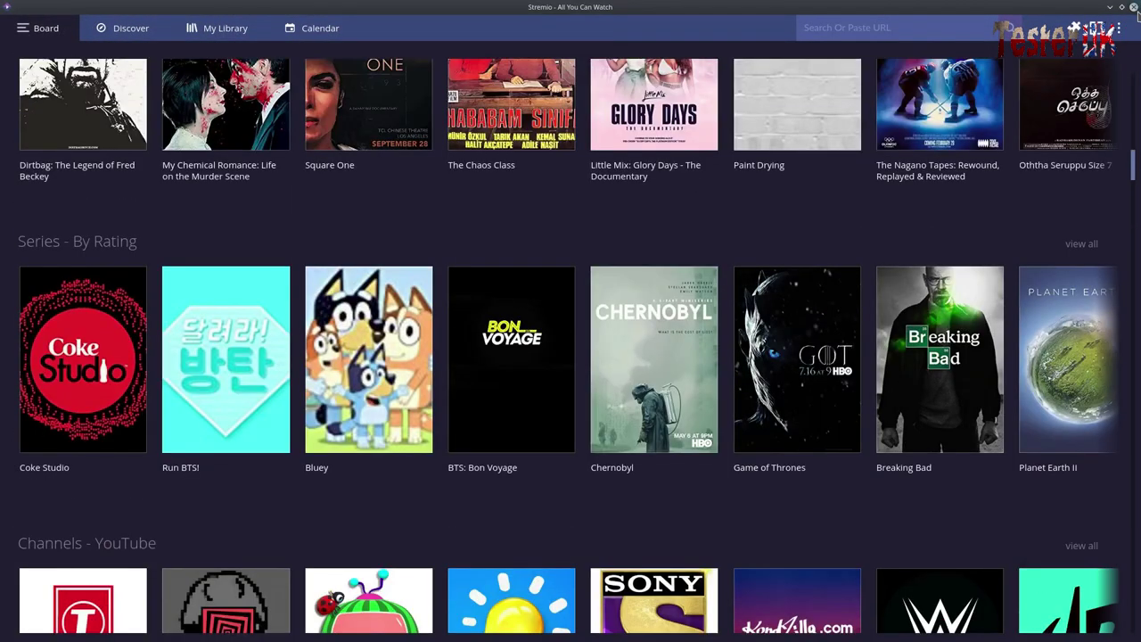
{"action": "left_click", "coordinate": [1134, 7]}
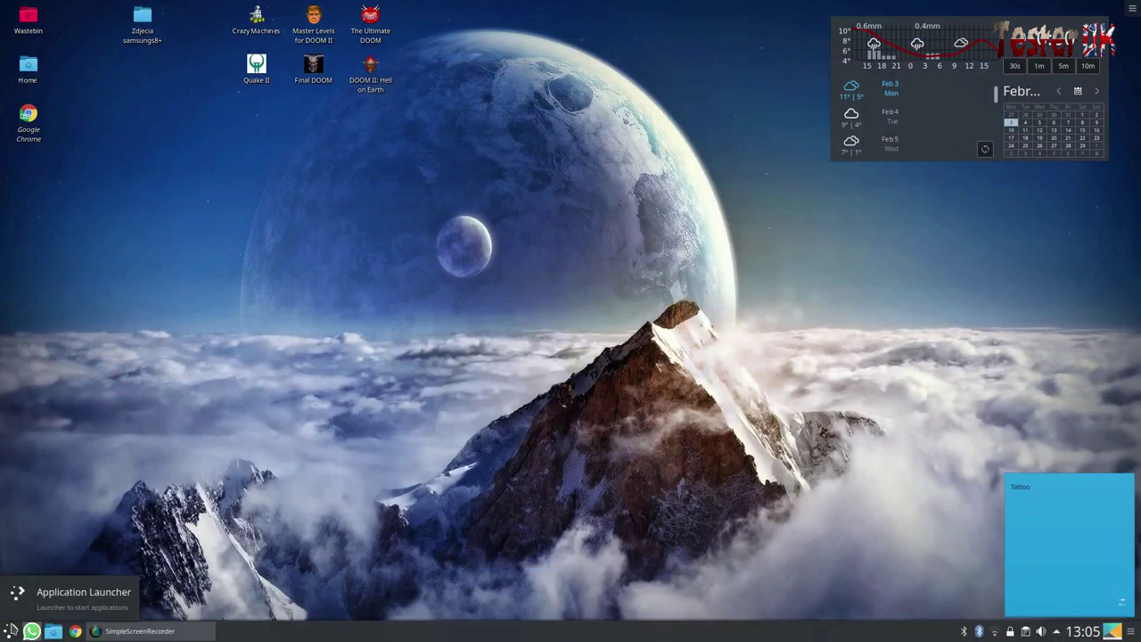
Launch the Kodi media center from the Multimedia category of the installed applications.
{"action": "left_click", "coordinate": [11, 631]}
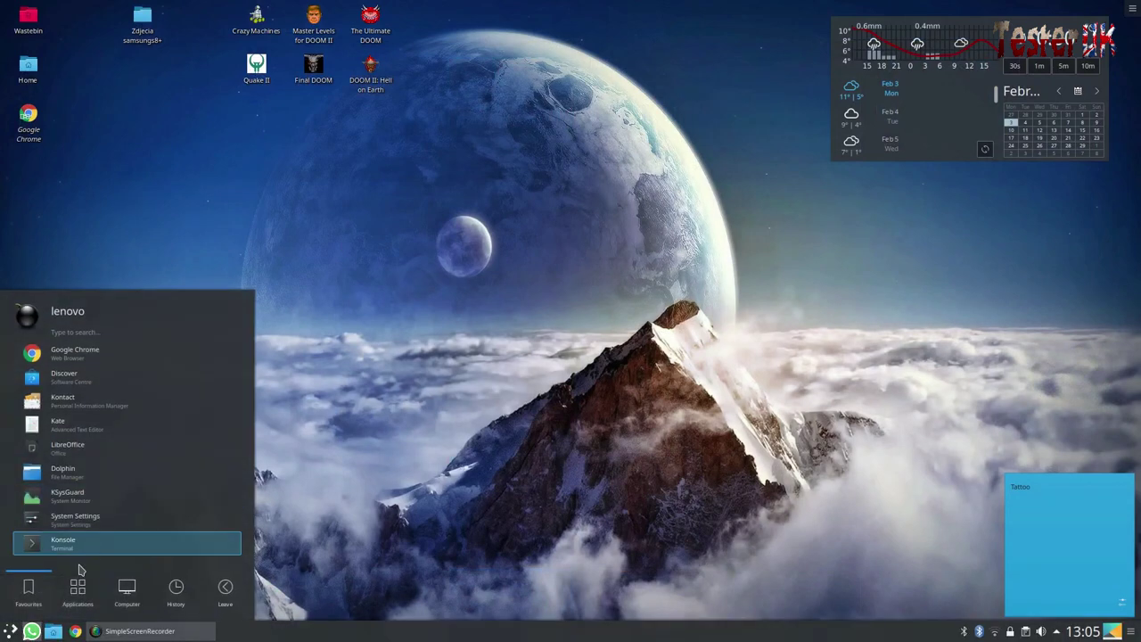
{"action": "left_click", "coordinate": [80, 590]}
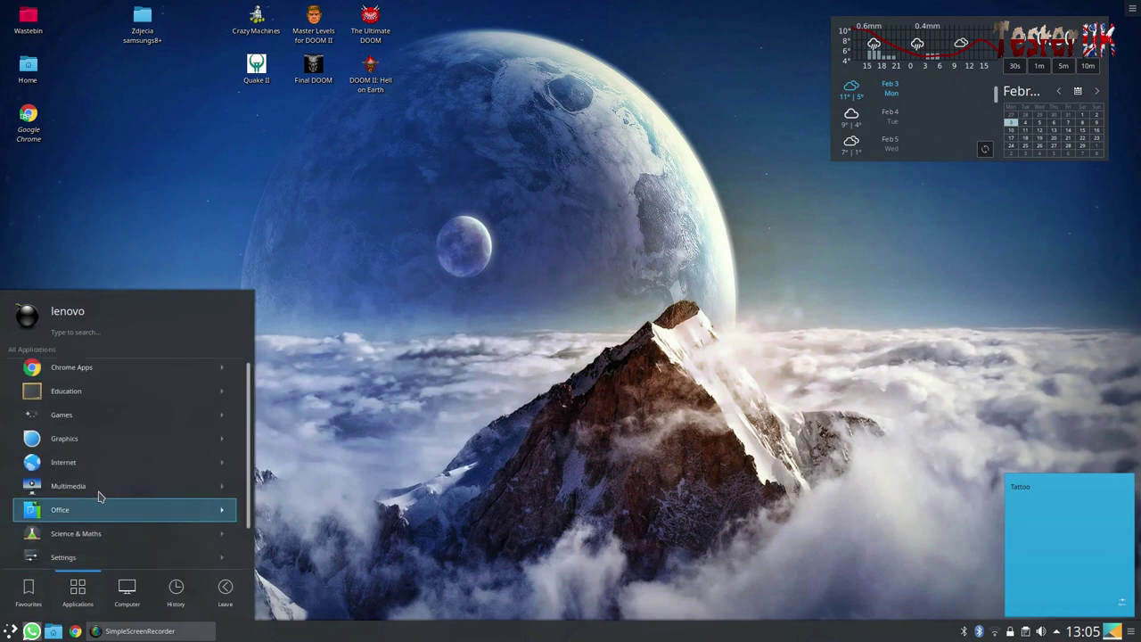
{"action": "left_click", "coordinate": [98, 490]}
{"action": "left_click", "coordinate": [107, 495]}
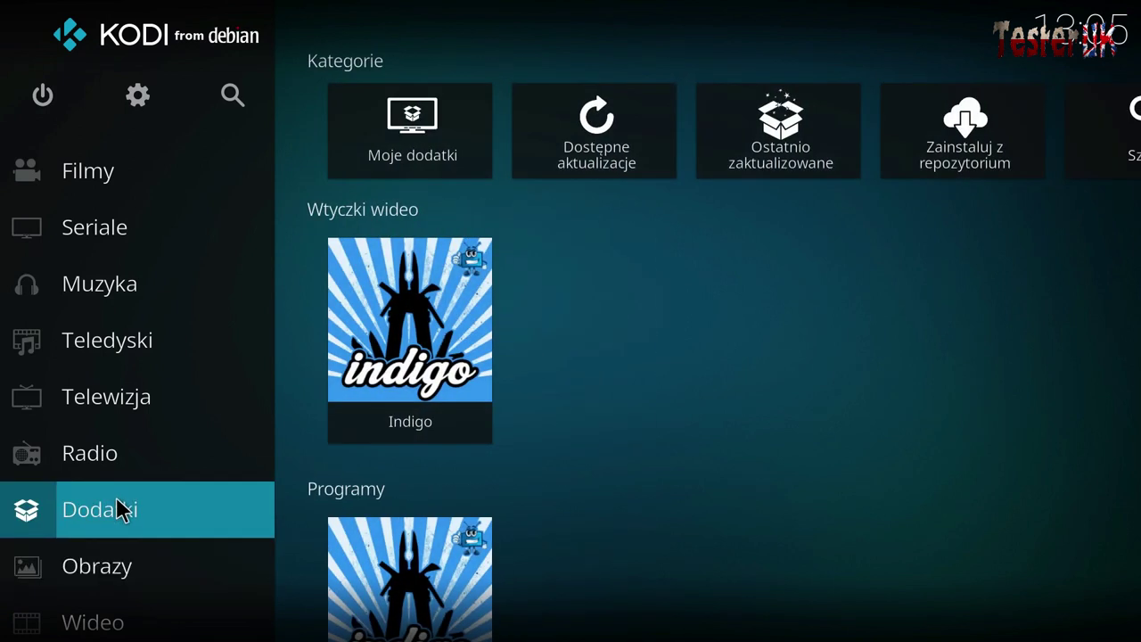
View the file manager (Menedżer plików) in Kodi's system settings, return to the home screen and exit Kodi.
{"action": "left_click", "coordinate": [138, 95]}
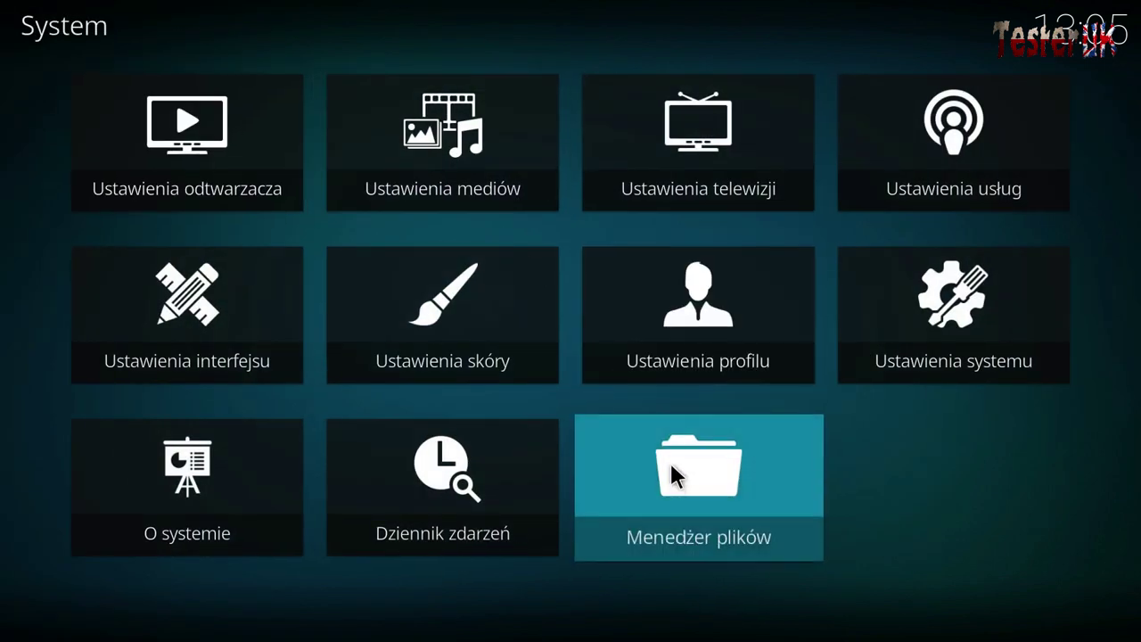
{"action": "left_click", "coordinate": [677, 480]}
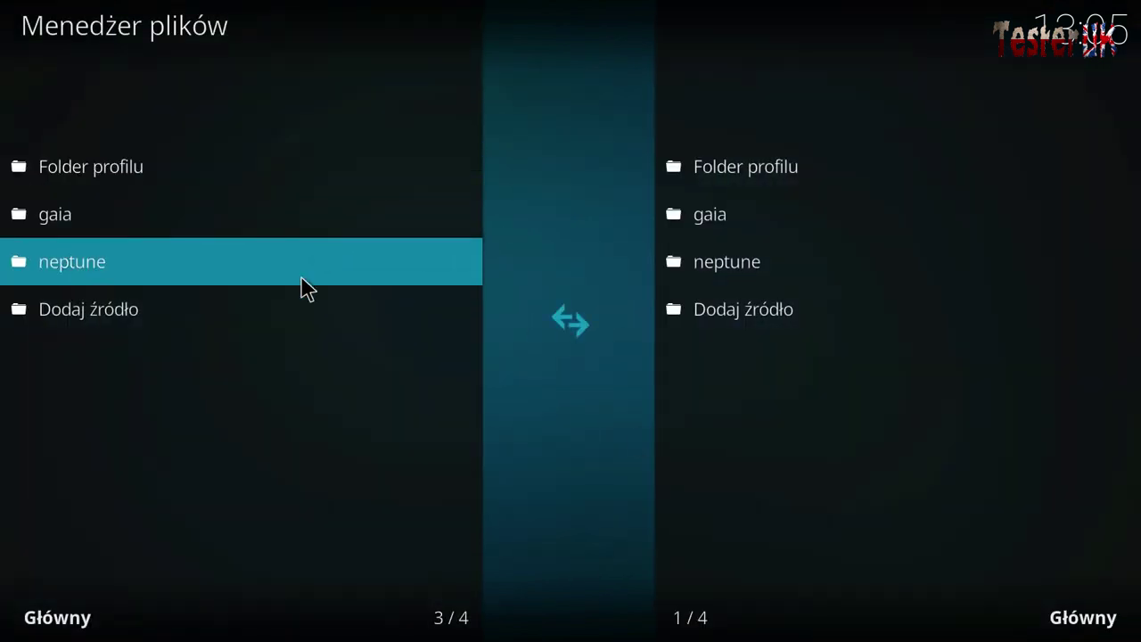
{"action": "right_click", "coordinate": [235, 328]}
{"action": "key", "text": "Escape"}
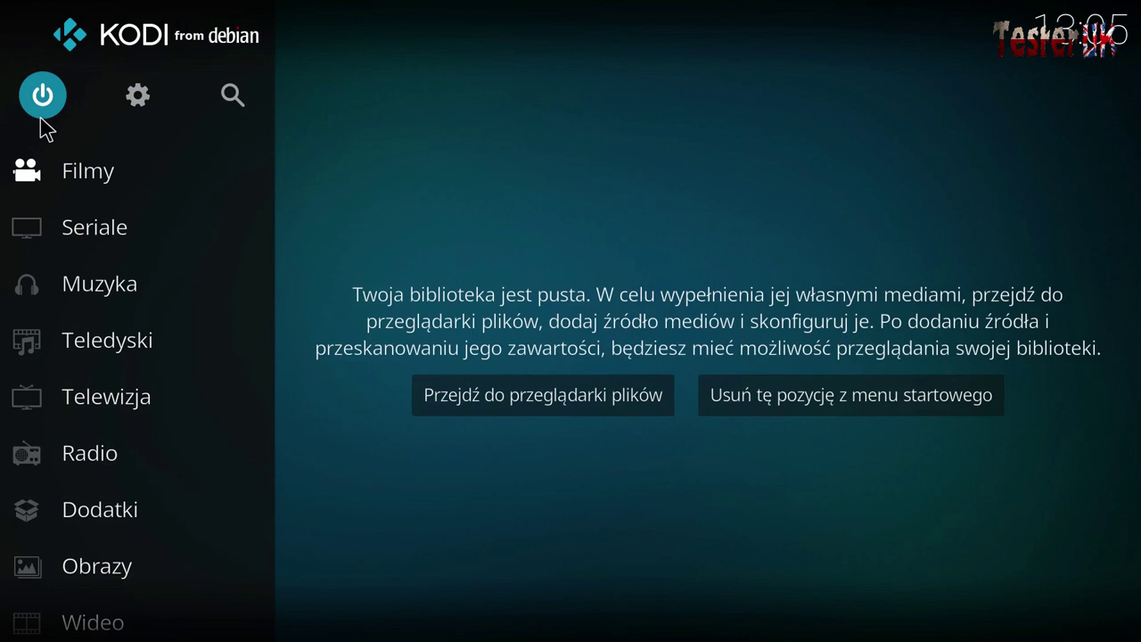
{"action": "left_click", "coordinate": [40, 116]}
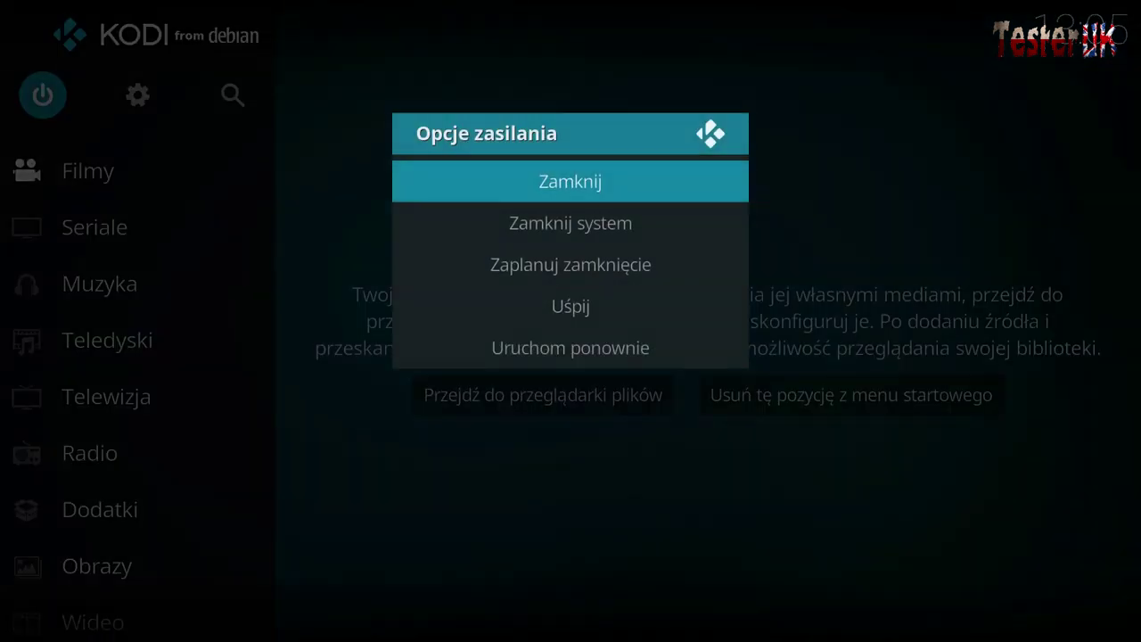
{"action": "left_click", "coordinate": [597, 185]}
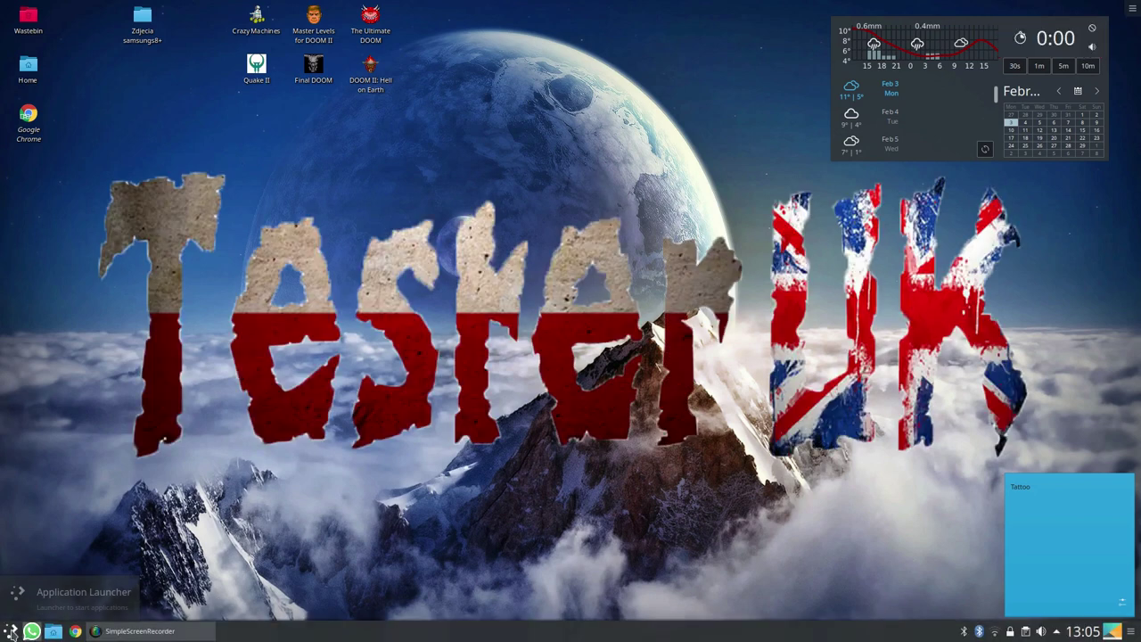
Launch the Kdenlive video editor from the Multimedia category and close it after viewing its window.
{"action": "left_click", "coordinate": [11, 631]}
{"action": "left_click", "coordinate": [75, 599]}
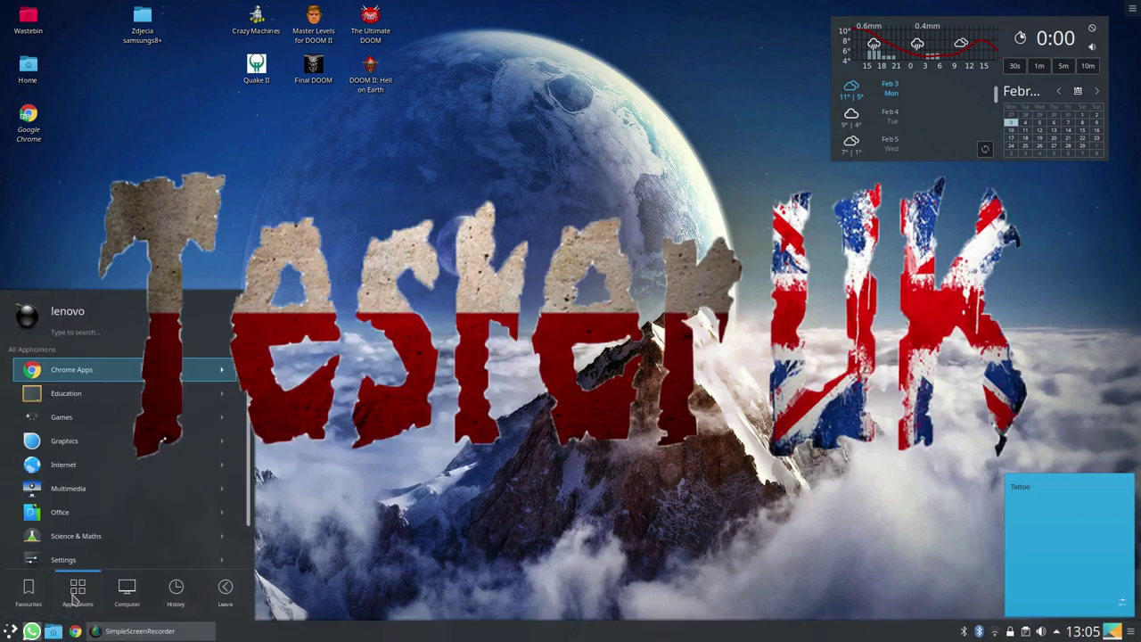
{"action": "left_click", "coordinate": [112, 486]}
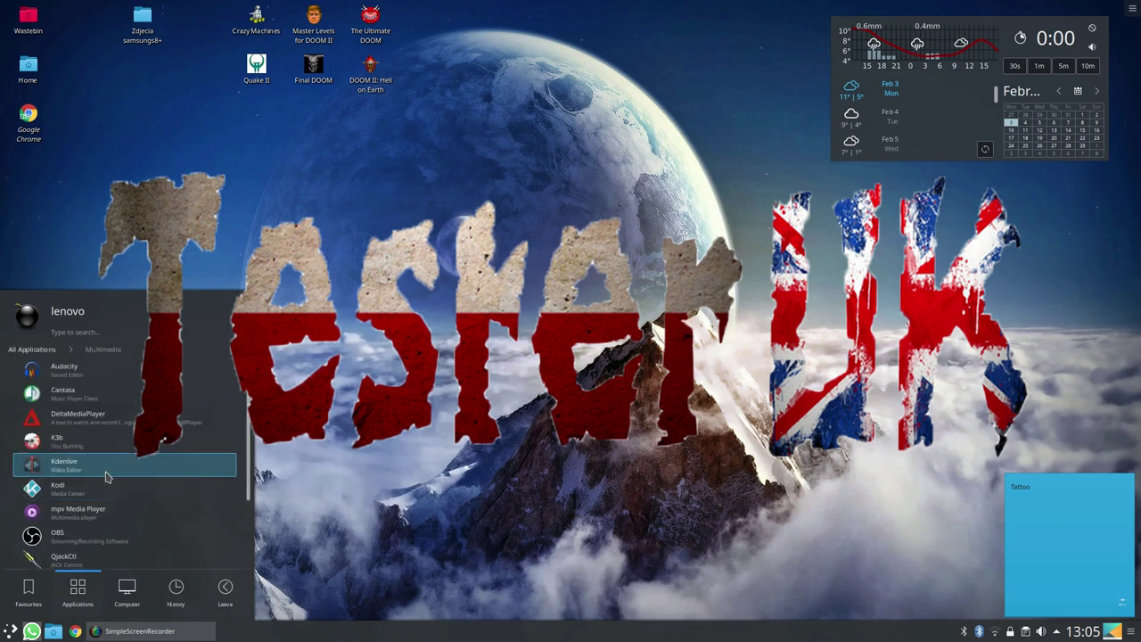
{"action": "left_click", "coordinate": [104, 470]}
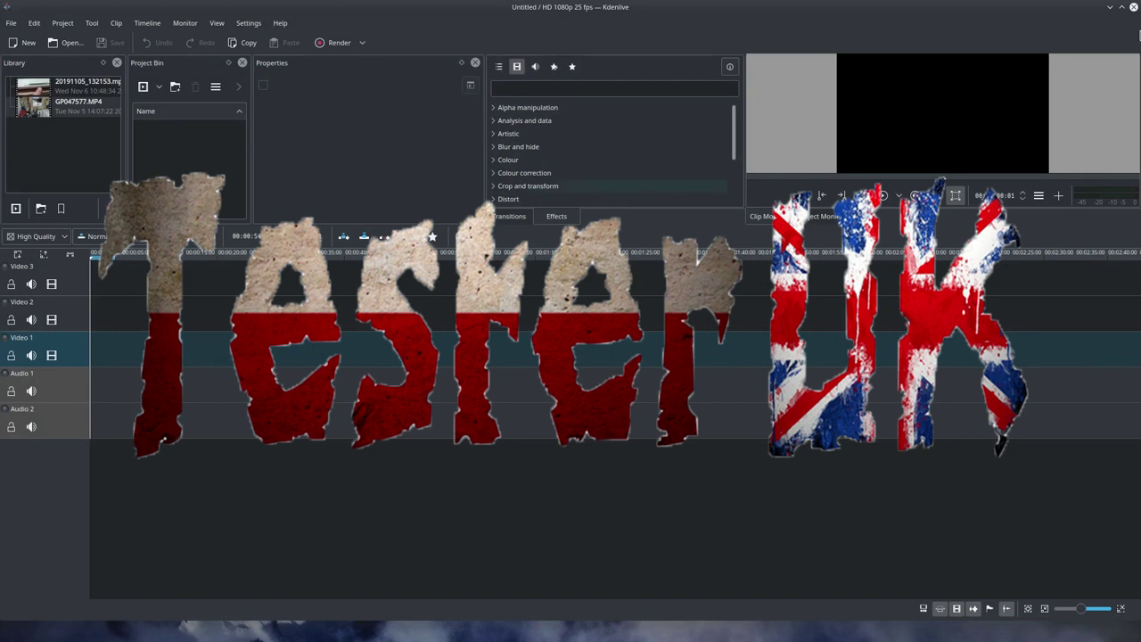
{"action": "left_click", "coordinate": [1134, 7]}
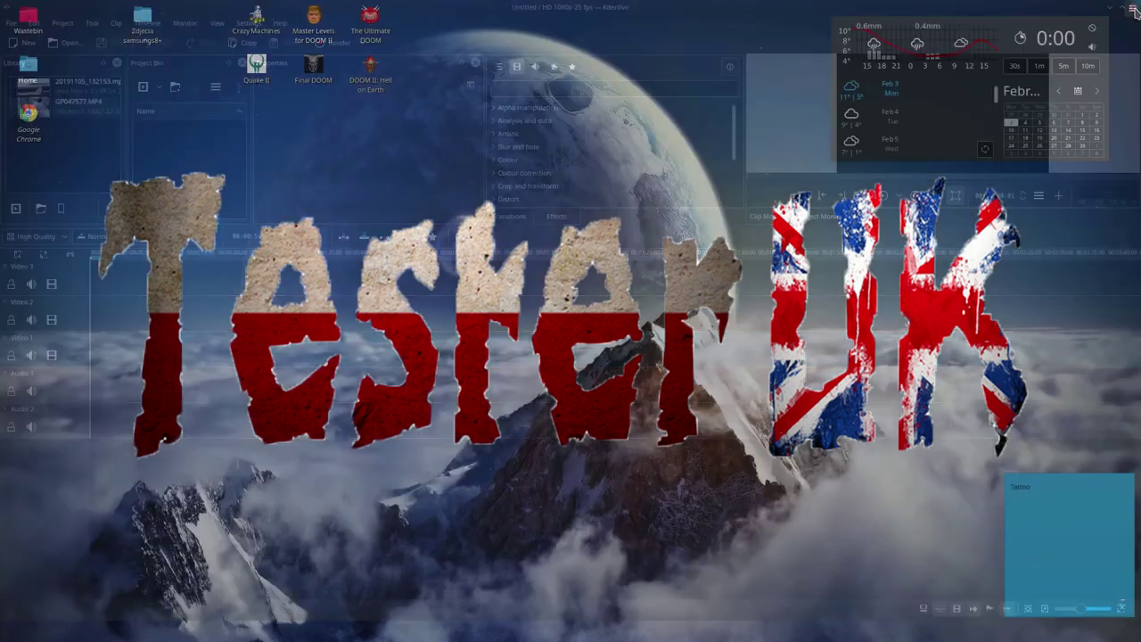